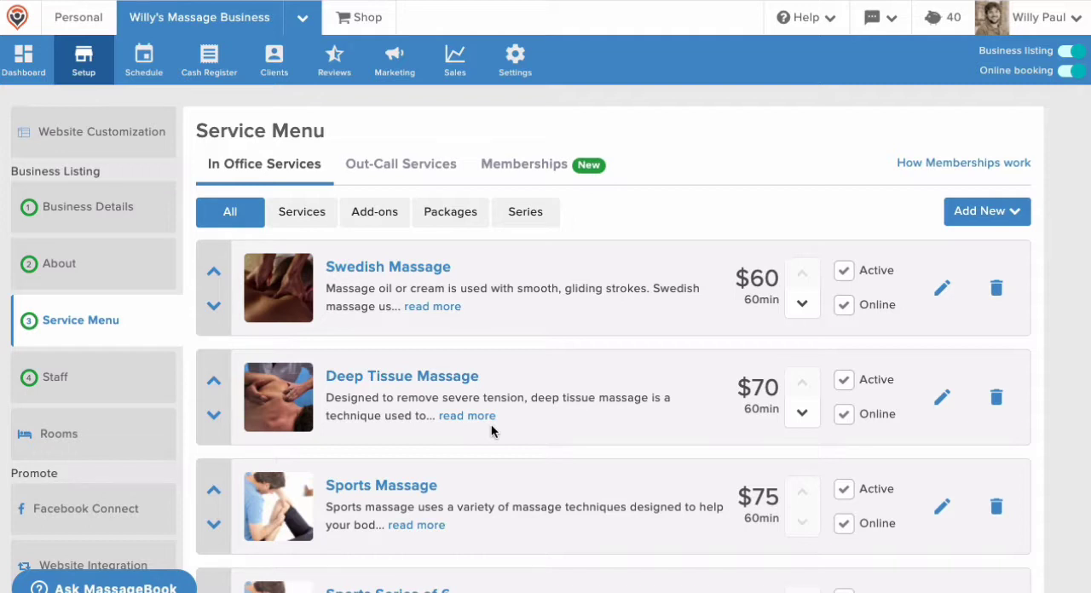
# Set the Deep Tissue Massage service's recovery time to 30 minutes and save the service
pyautogui.click(464, 390)
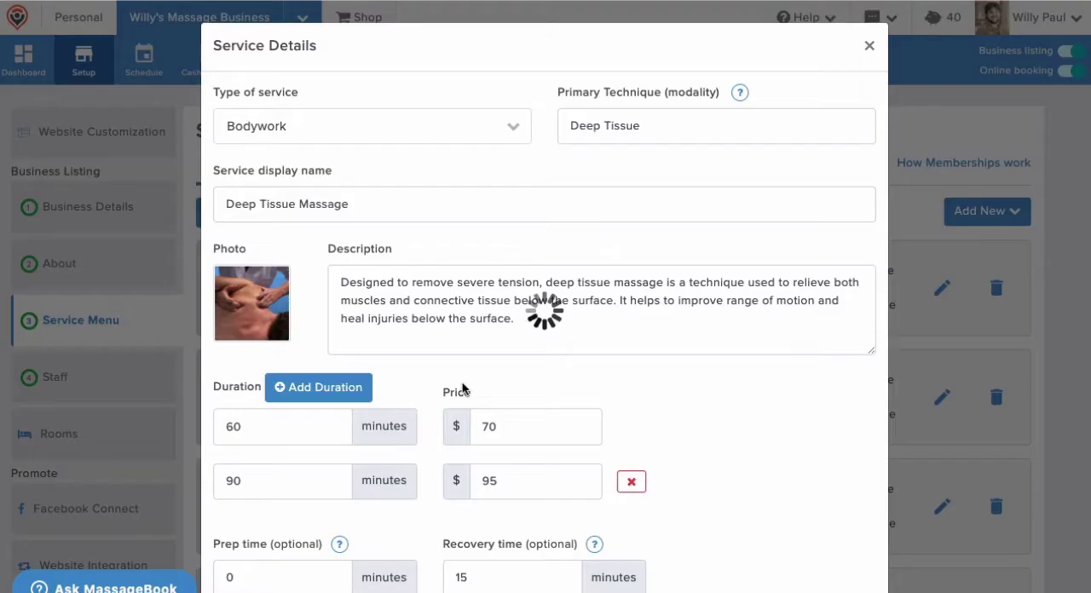
pyautogui.scroll(-2, 464, 389)
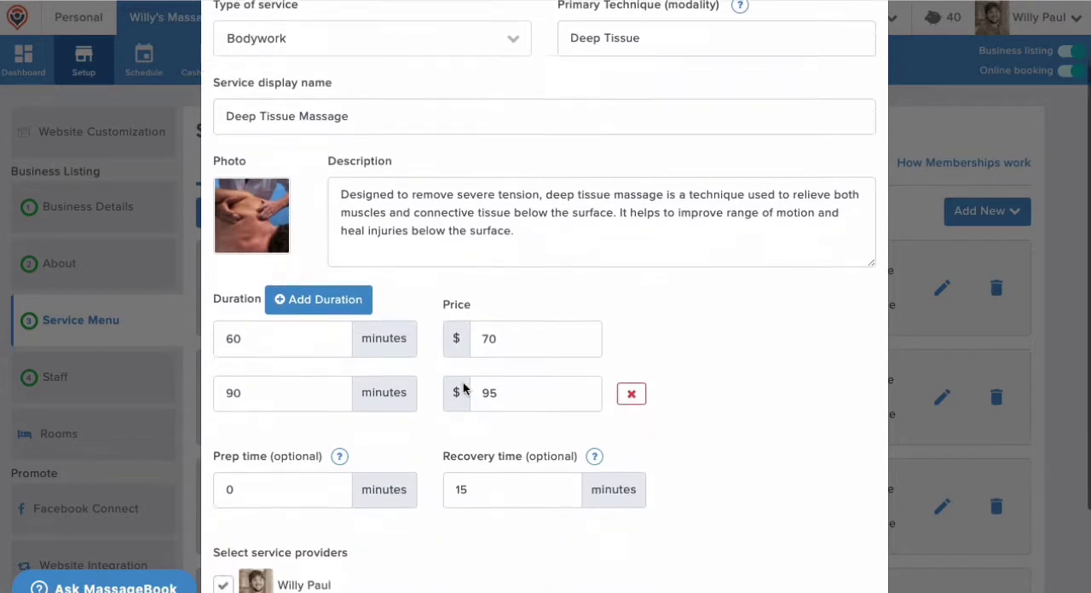
pyautogui.click(477, 418)
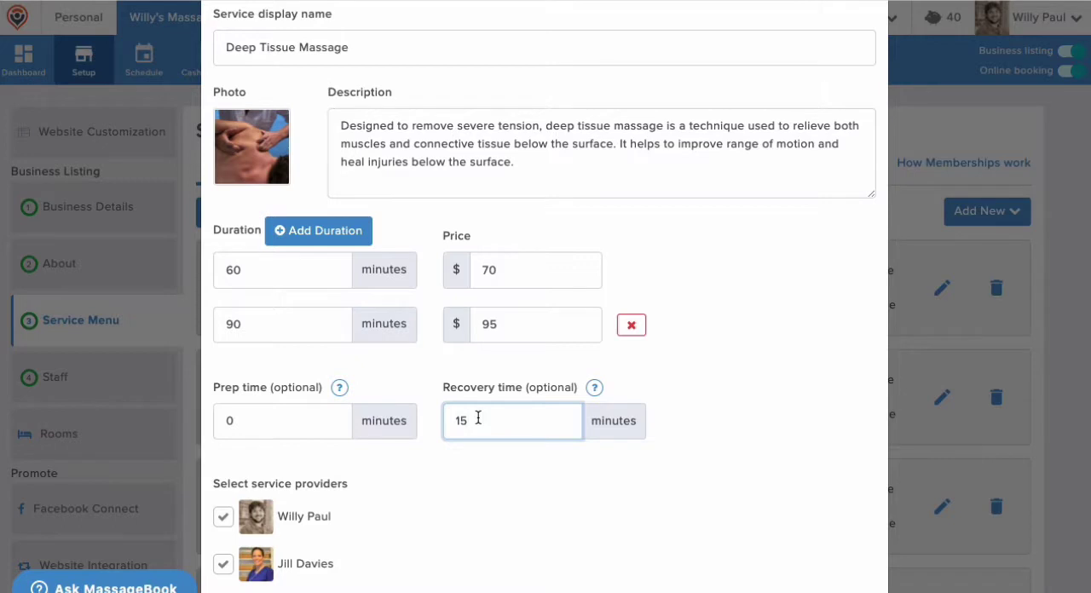
pyautogui.click(310, 270)
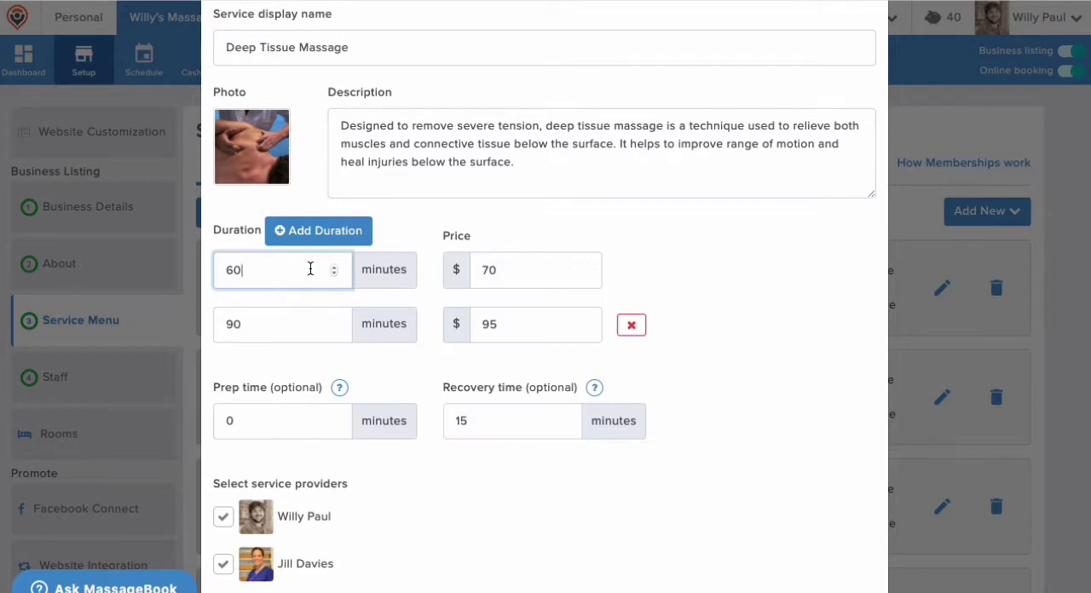
pyautogui.click(285, 318)
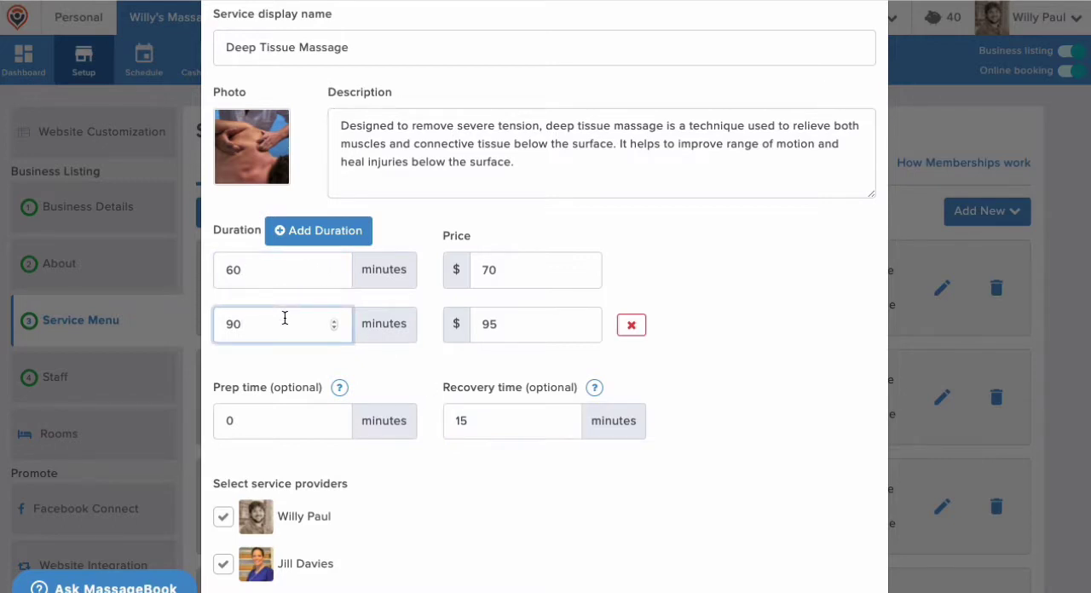
pyautogui.doubleClick(453, 421)
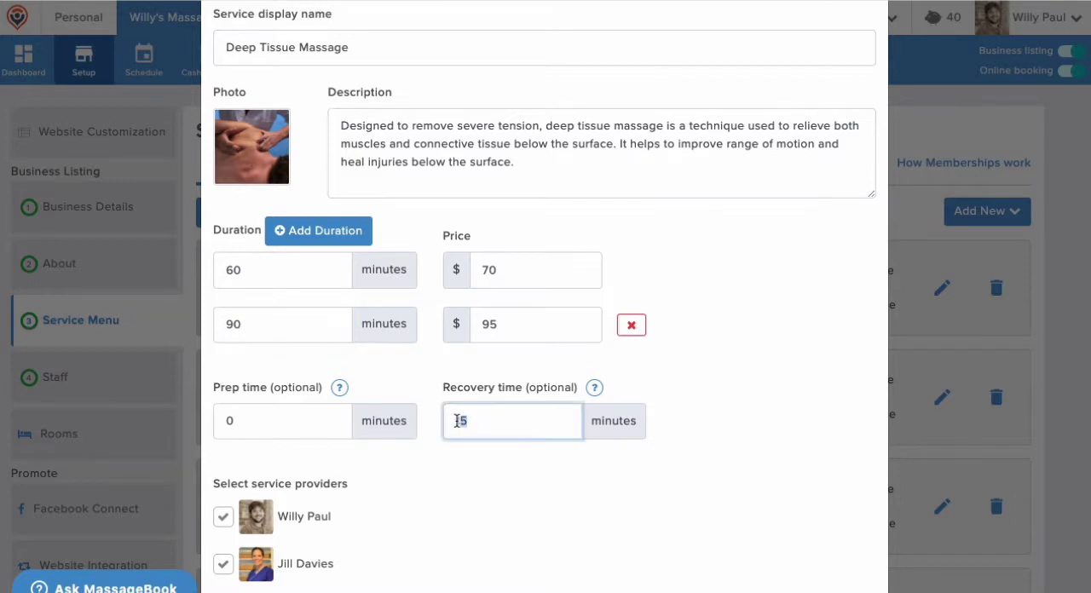
pyautogui.write('30')
pyautogui.click(449, 459)
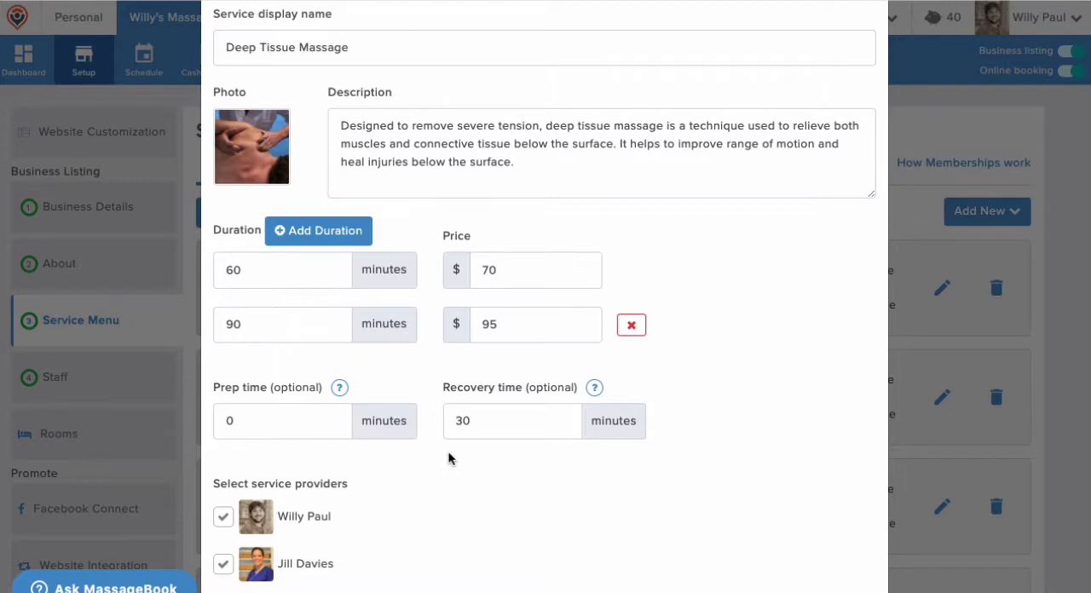
pyautogui.click(309, 413)
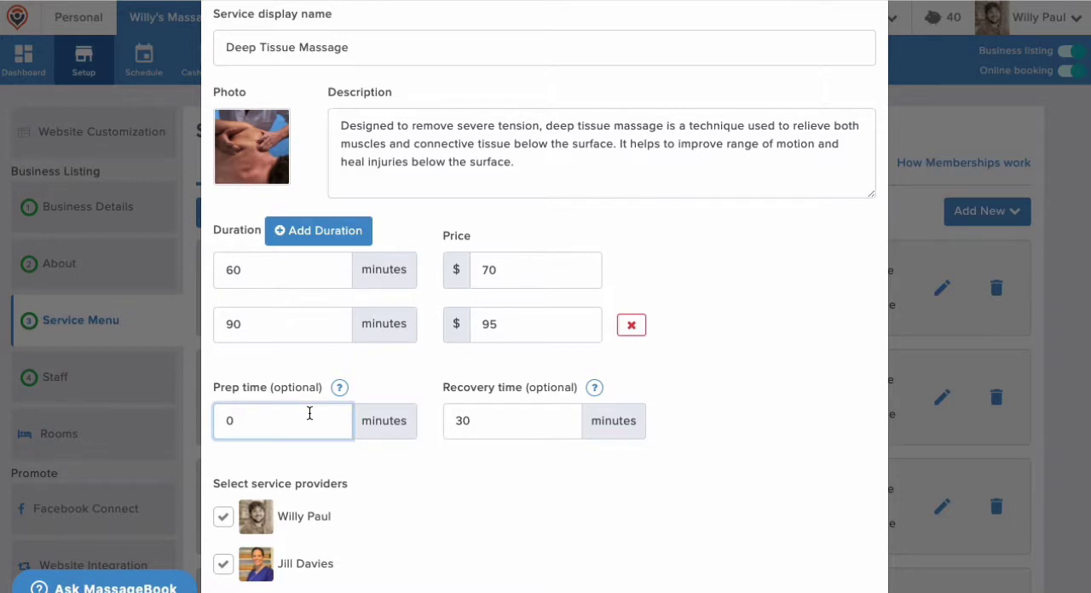
pyautogui.click(402, 471)
pyautogui.scroll(-1, 402, 472)
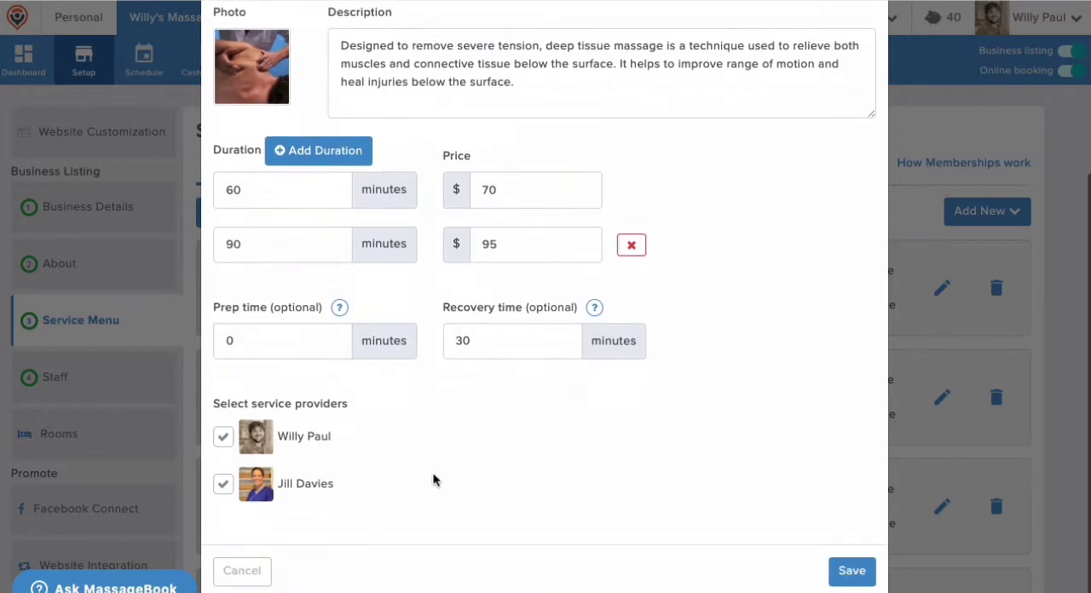
pyautogui.click(852, 571)
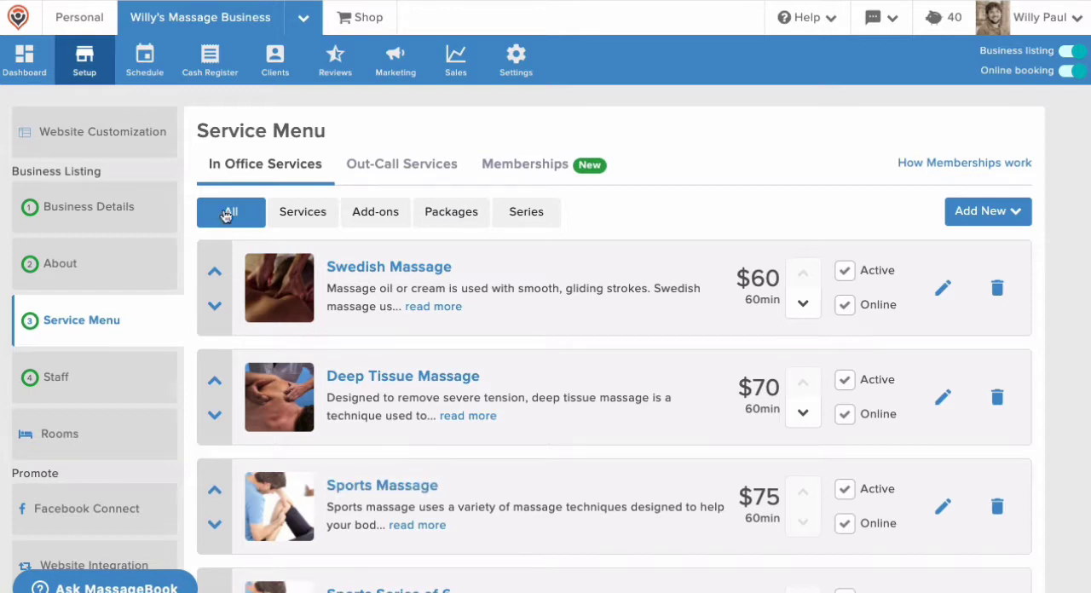
# In the schedule for May 3 - 9 2020, set the recovery time of Monday's first appointment to 30 minutes and save it
pyautogui.click(158, 75)
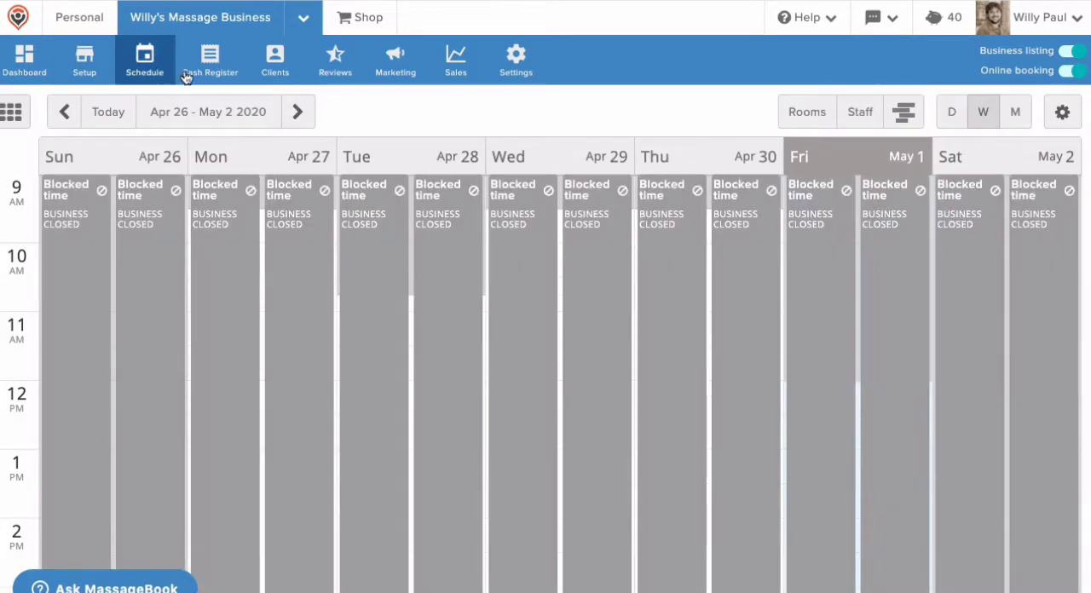
pyautogui.click(295, 112)
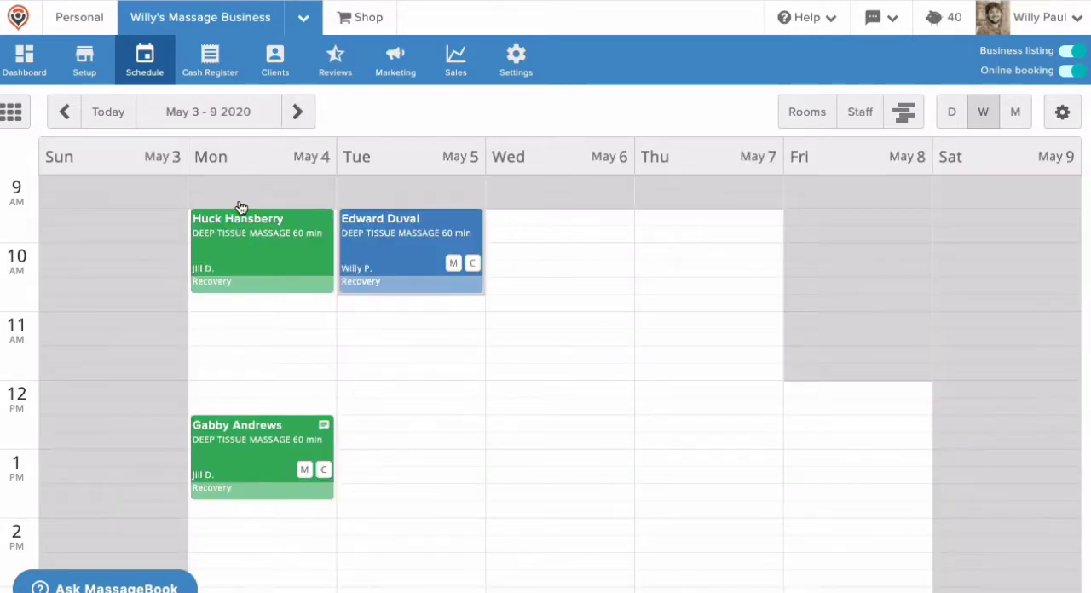
pyautogui.click(244, 284)
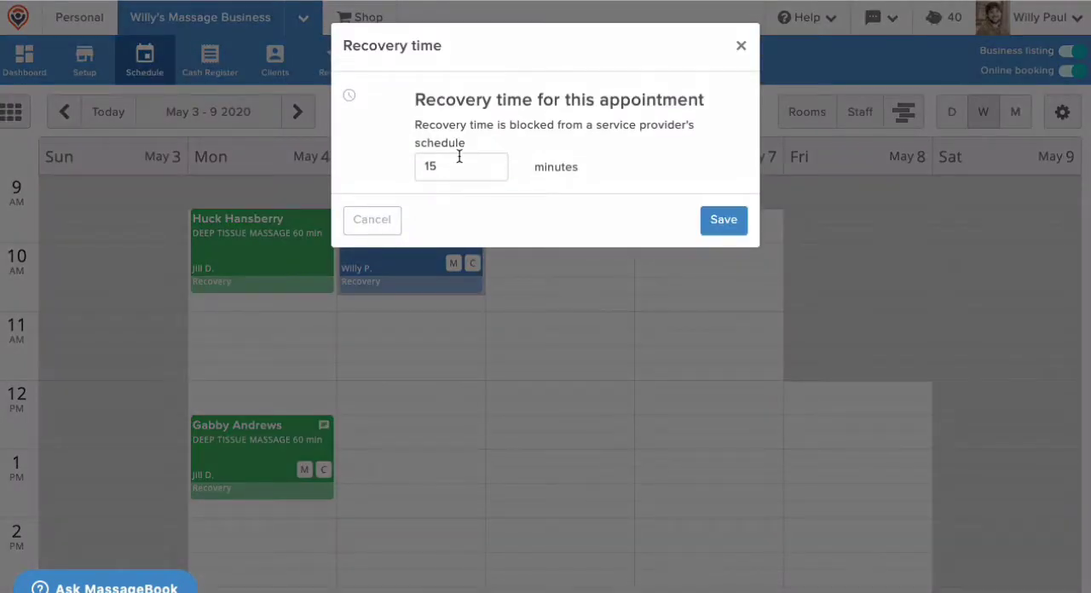
pyautogui.doubleClick(455, 164)
pyautogui.write('30')
pyautogui.click(703, 222)
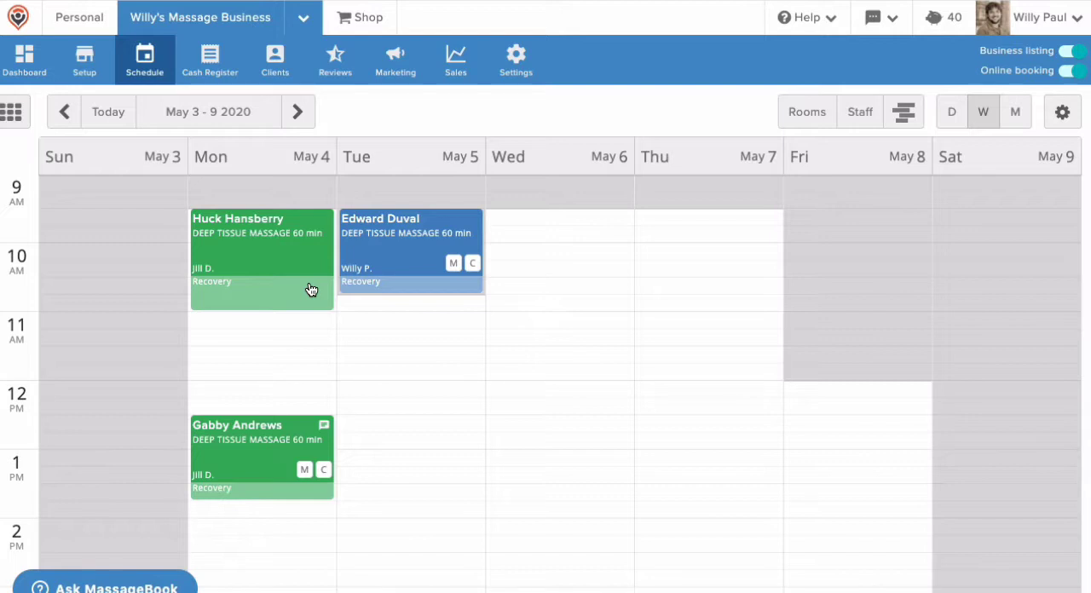
# View the summary of Tuesday's Deep Tissue Massage appointment and dismiss it
pyautogui.click(392, 260)
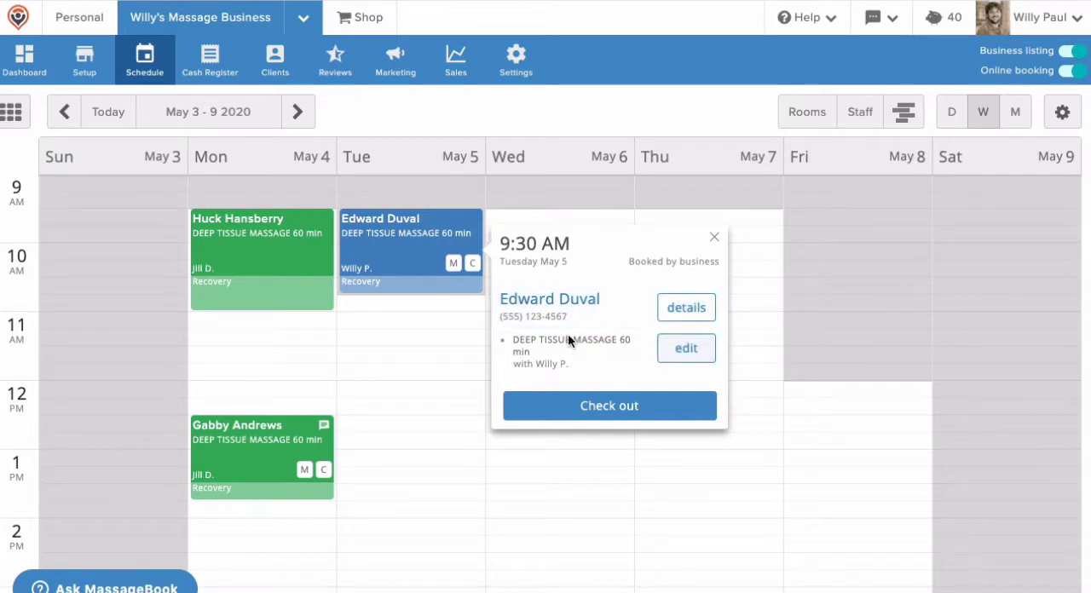
pyautogui.click(431, 332)
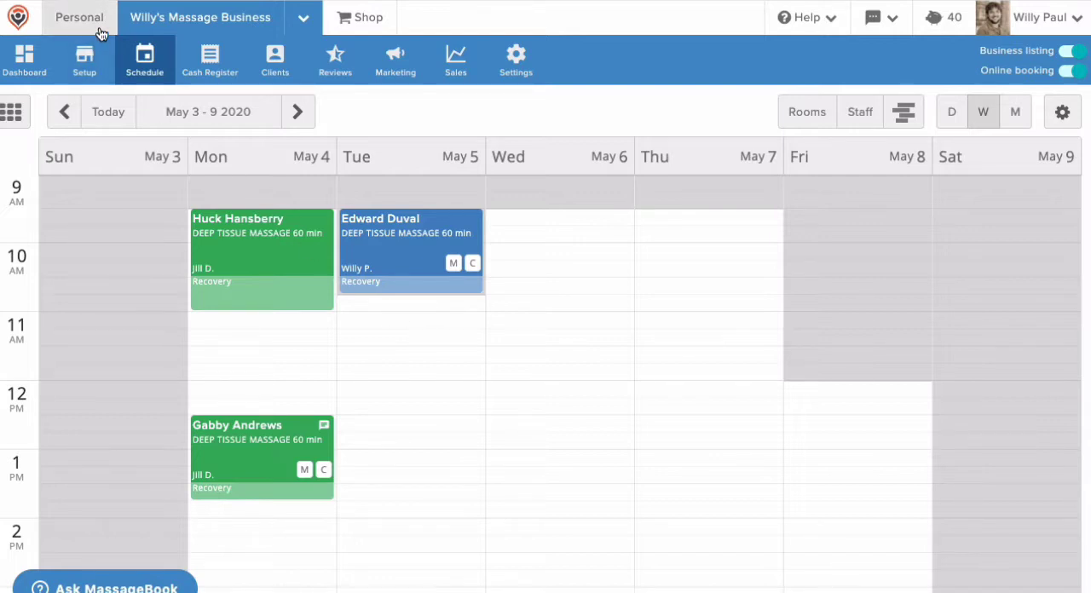
# In the staff setup, limit the business owner's appointments to 4 per day and save the profile
pyautogui.click(106, 55)
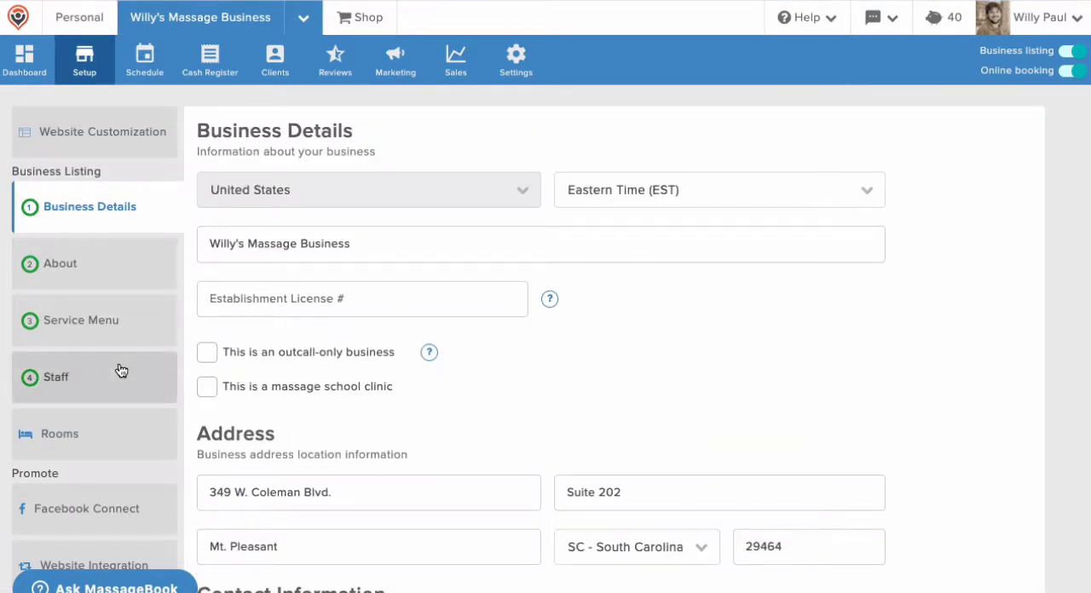
pyautogui.click(121, 371)
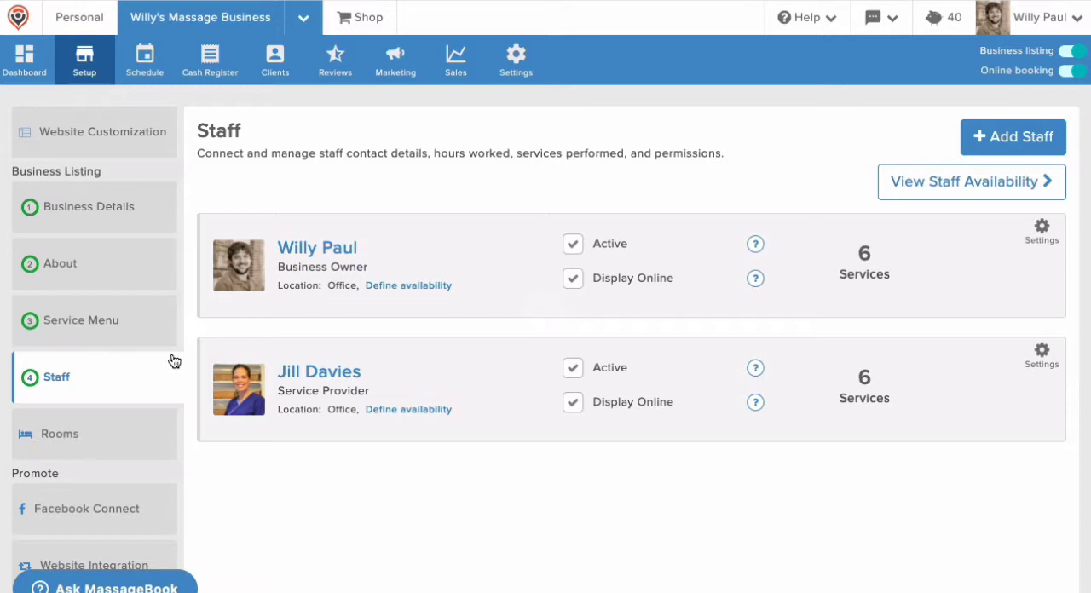
pyautogui.click(324, 250)
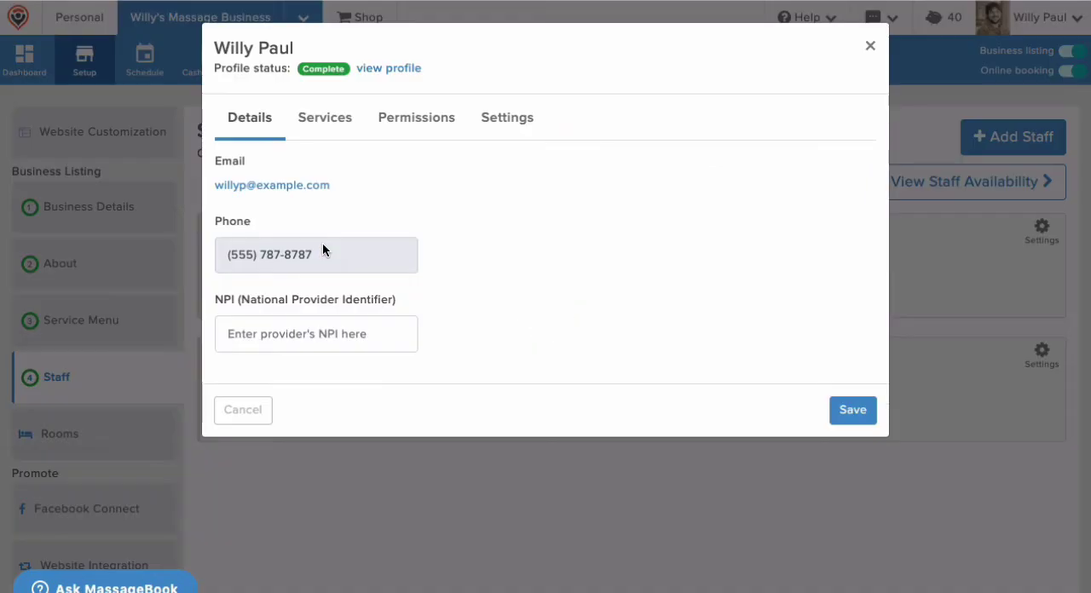
pyautogui.click(494, 134)
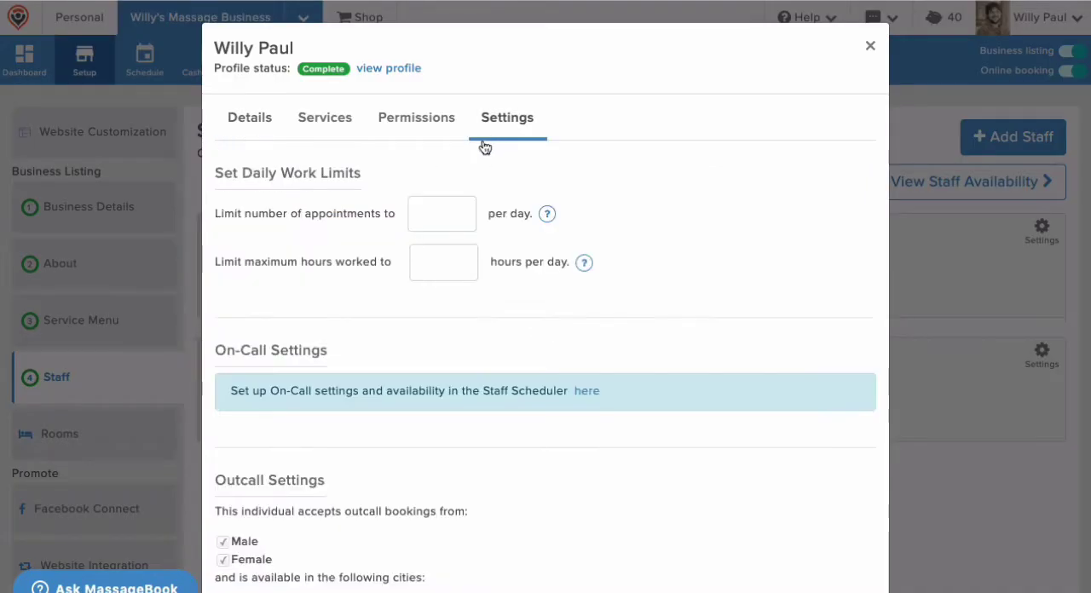
pyautogui.click(445, 212)
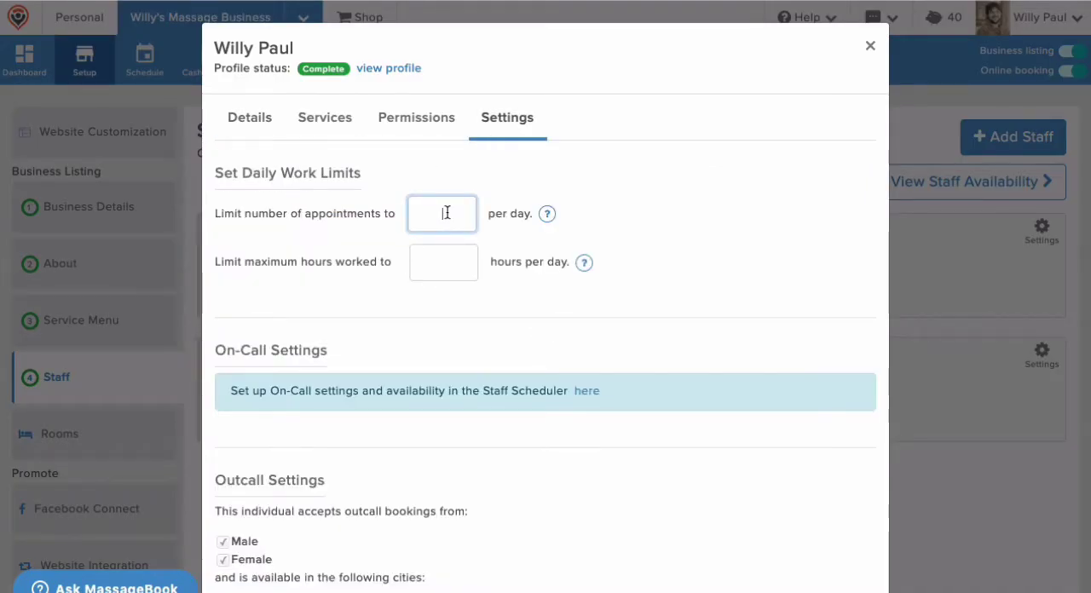
pyautogui.write('4')
pyautogui.click(436, 254)
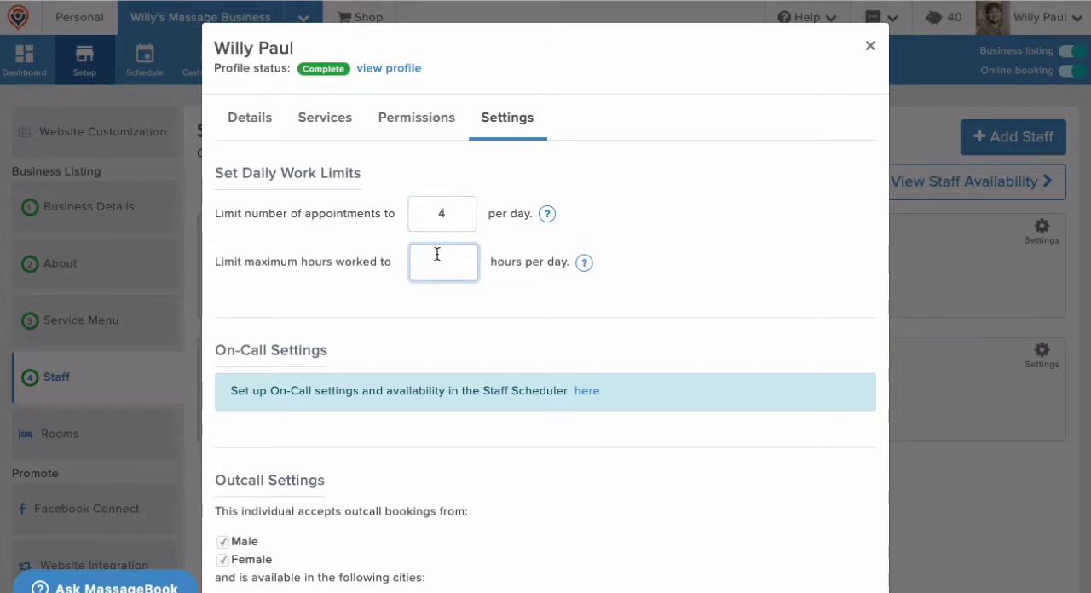
pyautogui.scroll(-2, 436, 254)
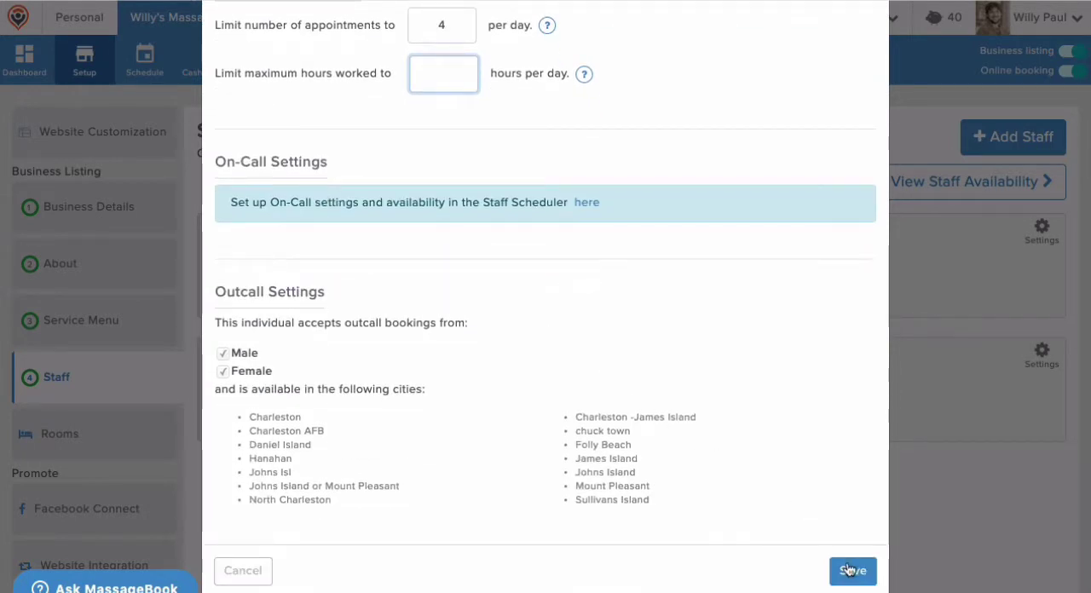
pyautogui.click(850, 570)
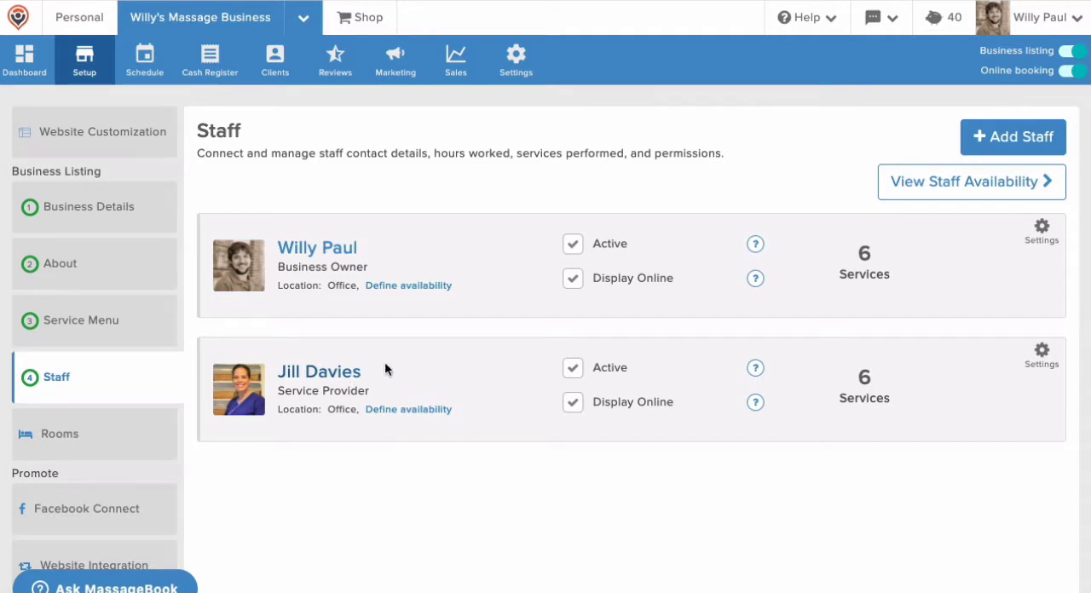
# Add in-office Sunday availability from 8:00 am to 5:00 pm for the business owner in the staff scheduler
pyautogui.click(934, 184)
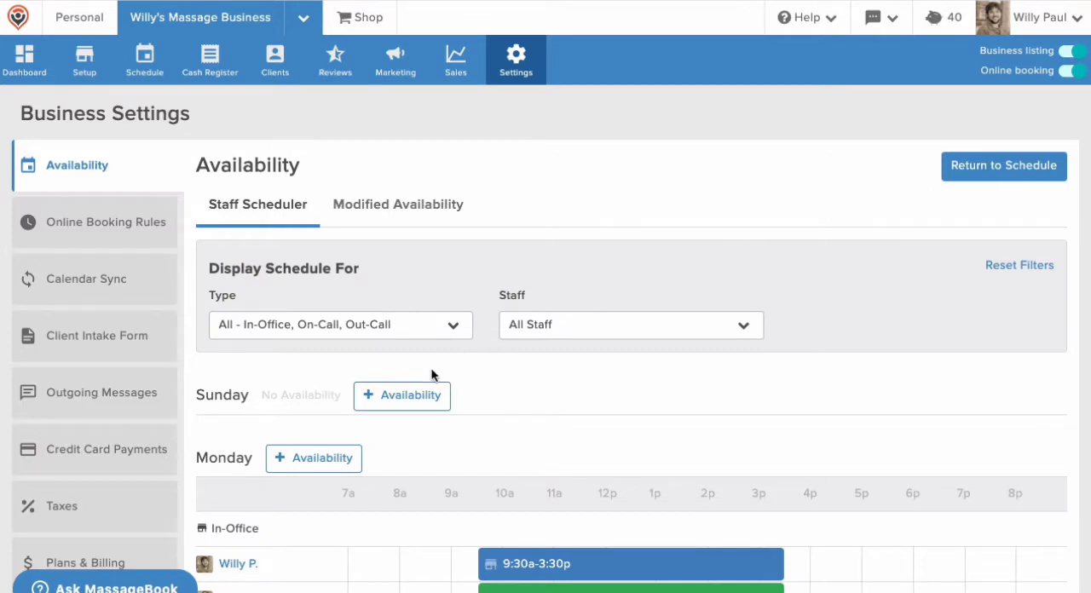
pyautogui.click(406, 394)
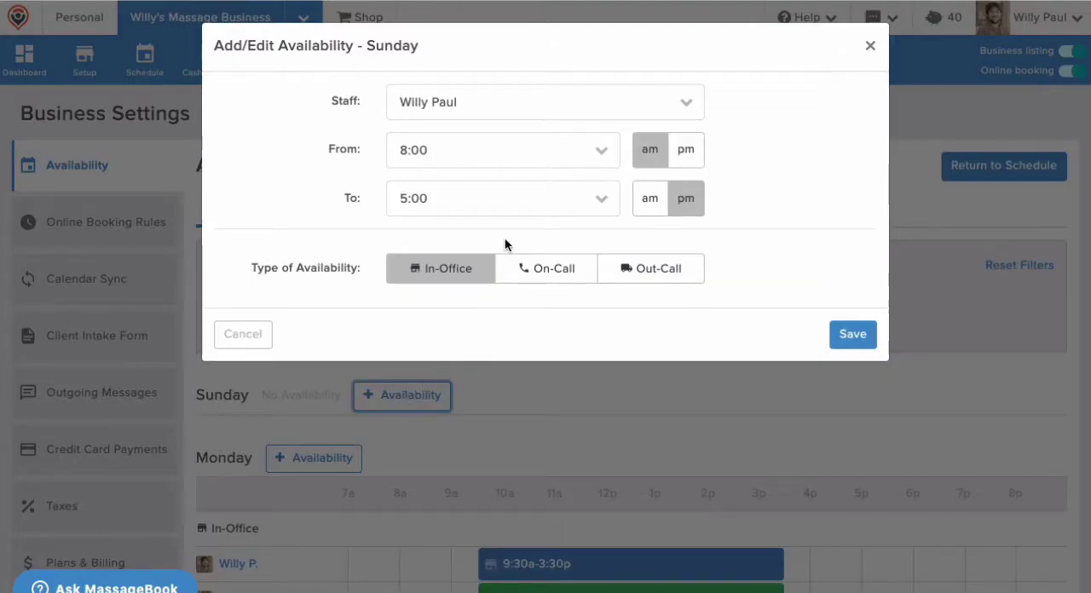
pyautogui.click(848, 334)
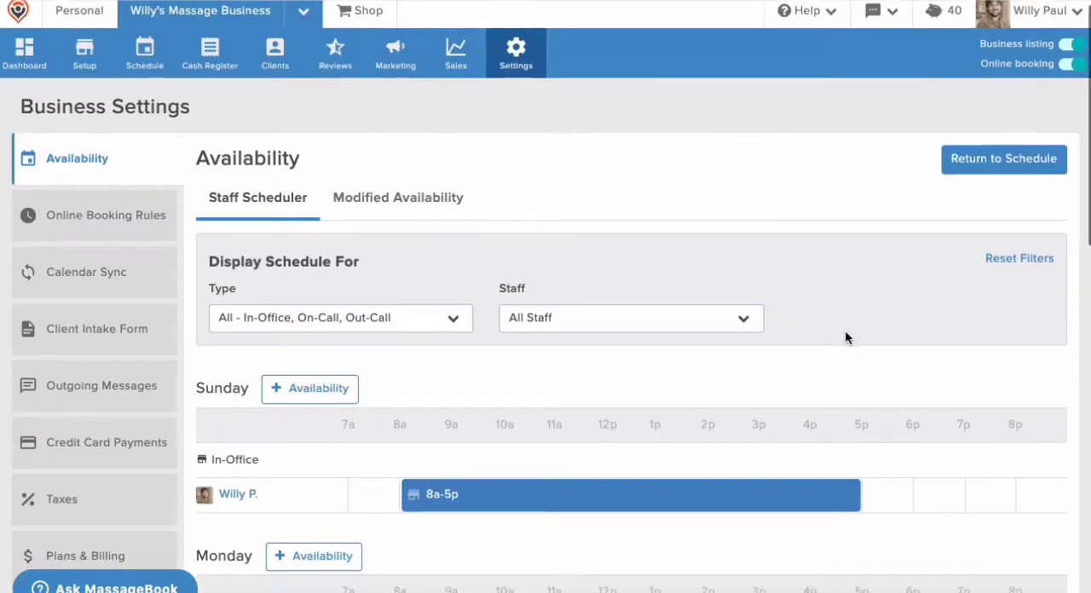
# Set the end of the service provider's Monday in-office availability to 2:30 pm and save it
pyautogui.scroll(-2, 844, 338)
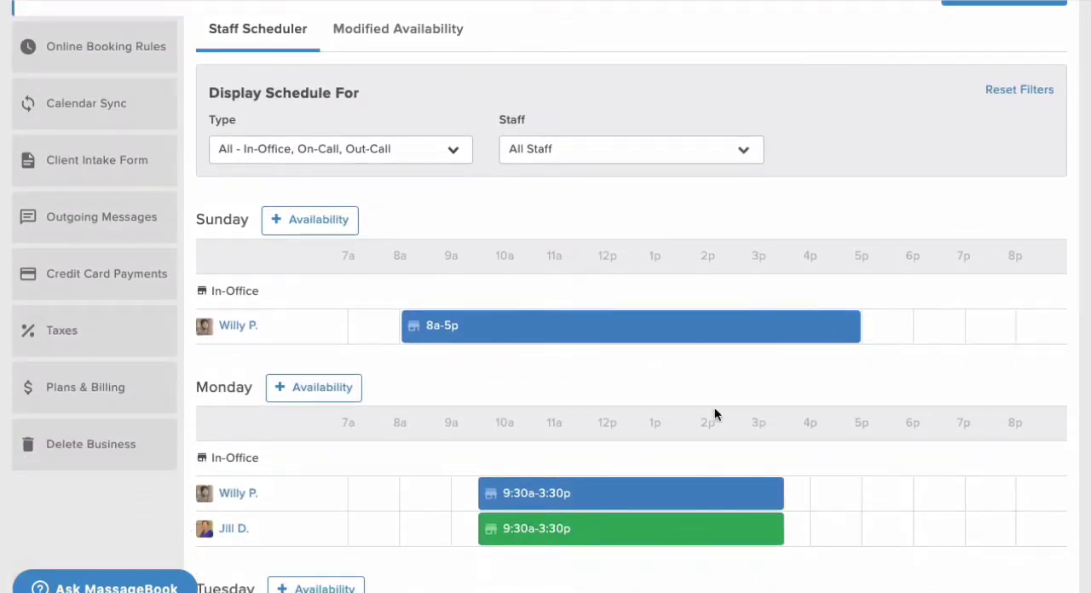
pyautogui.click(667, 523)
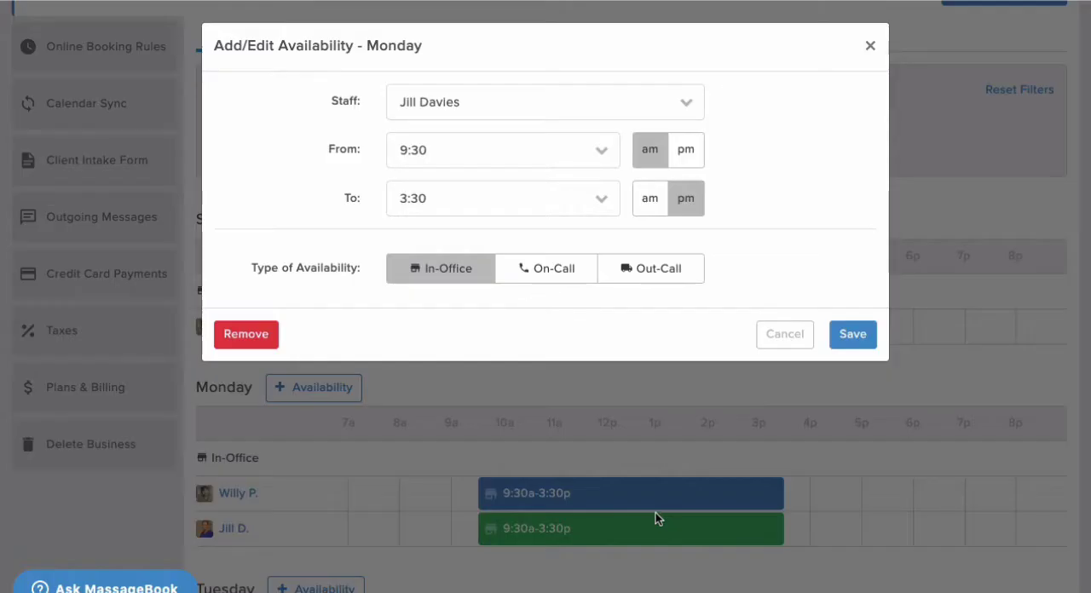
pyautogui.click(564, 189)
pyautogui.click(477, 337)
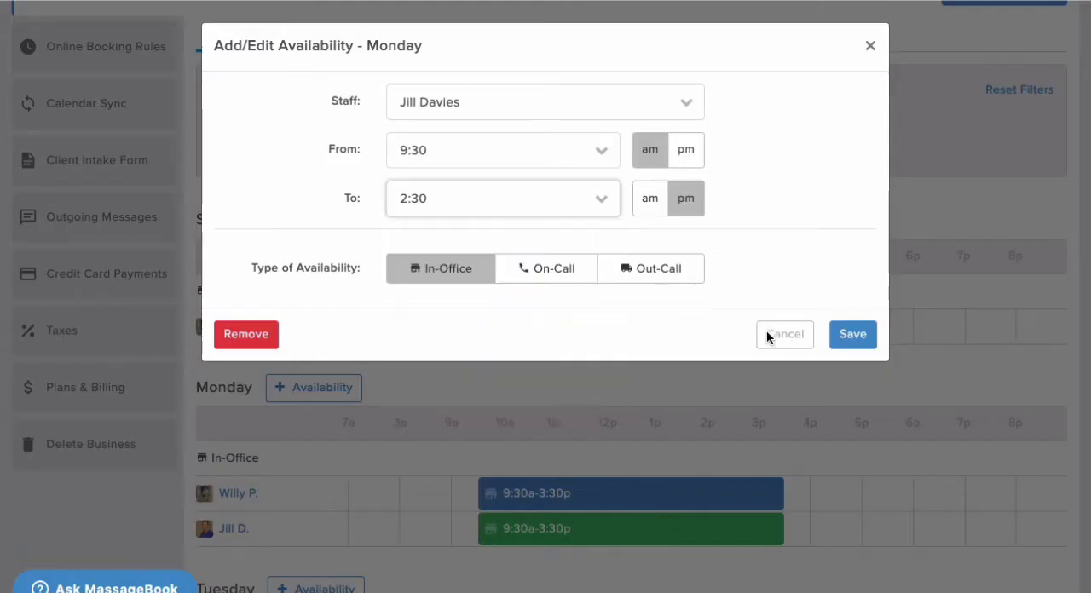
pyautogui.click(859, 334)
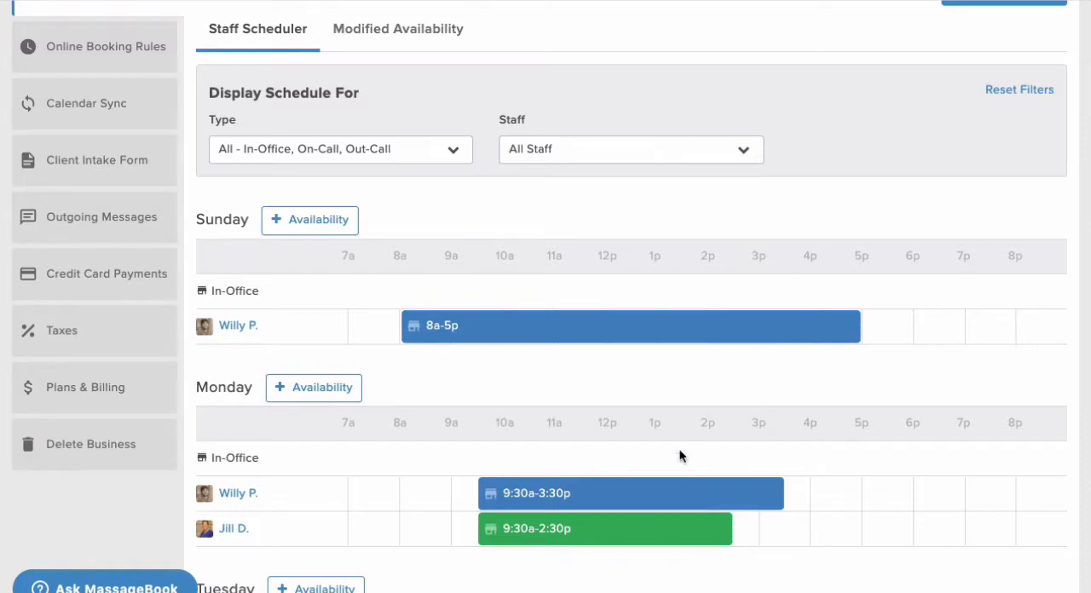
# Remove the business owner's Monday in-office availability
pyautogui.click(663, 493)
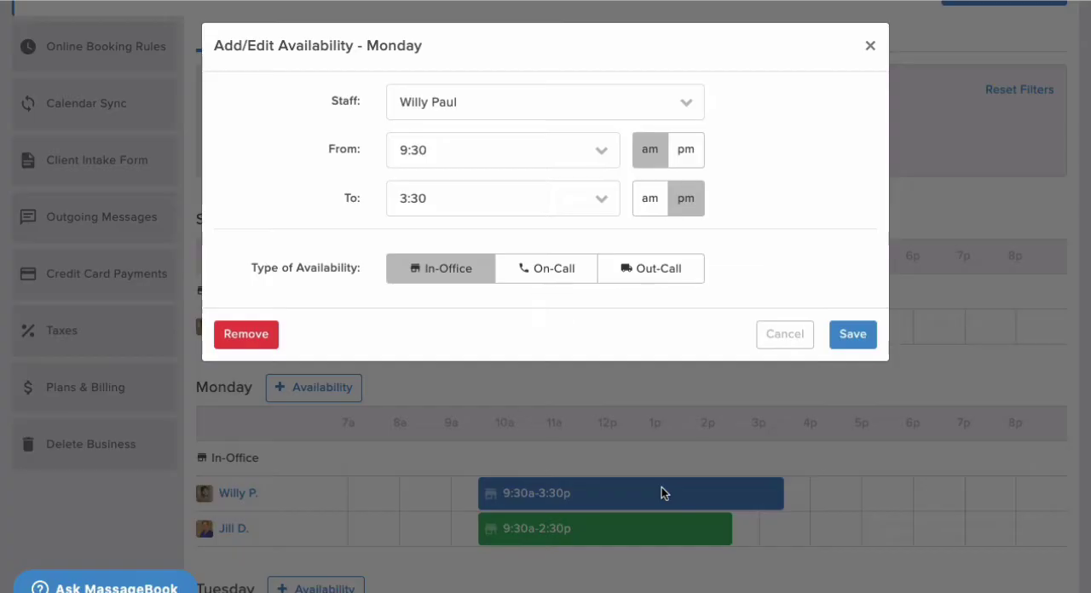
pyautogui.click(268, 333)
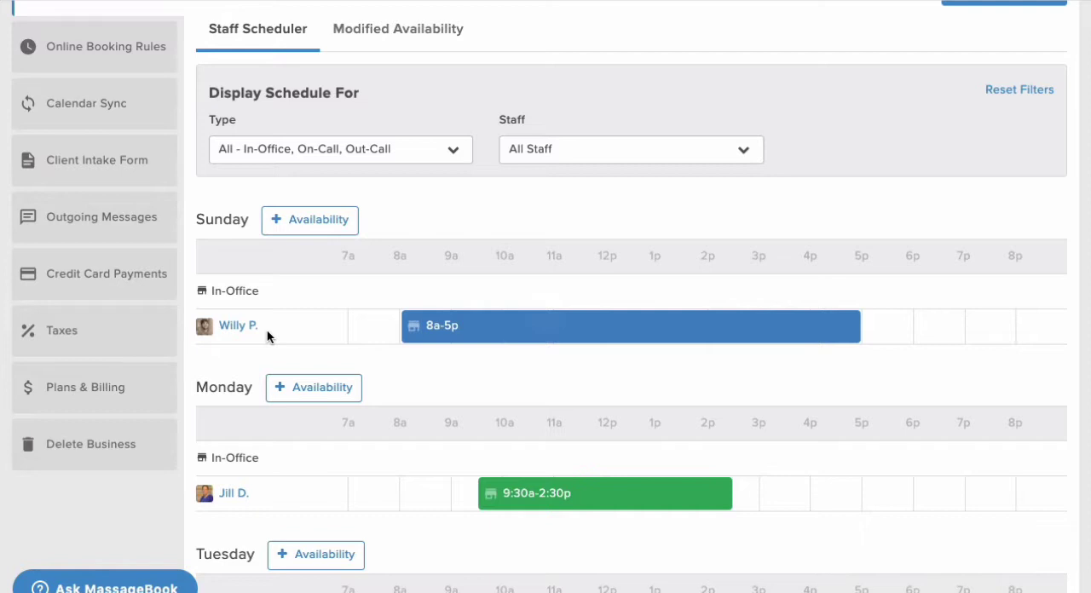
# View the one-off availability form under modified availability and close it without adding anything
pyautogui.scroll(3, 267, 329)
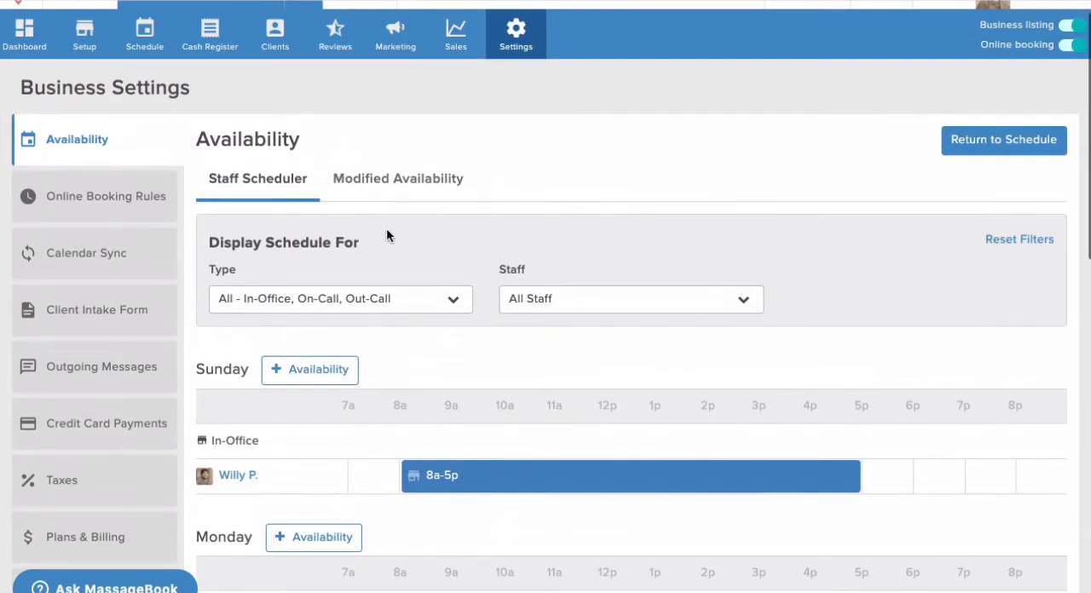
pyautogui.click(403, 184)
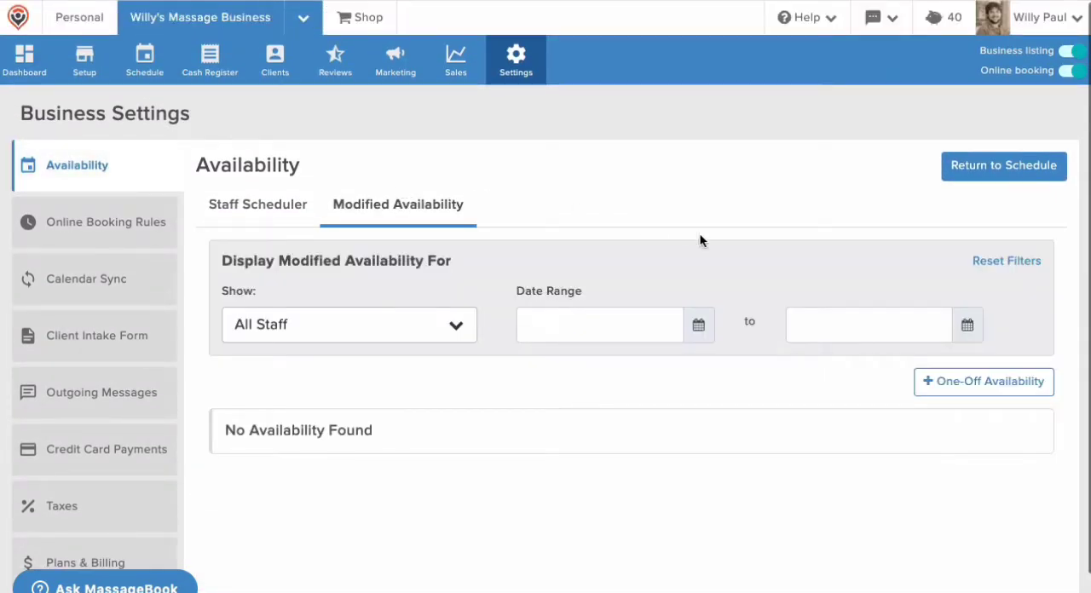
pyautogui.click(941, 381)
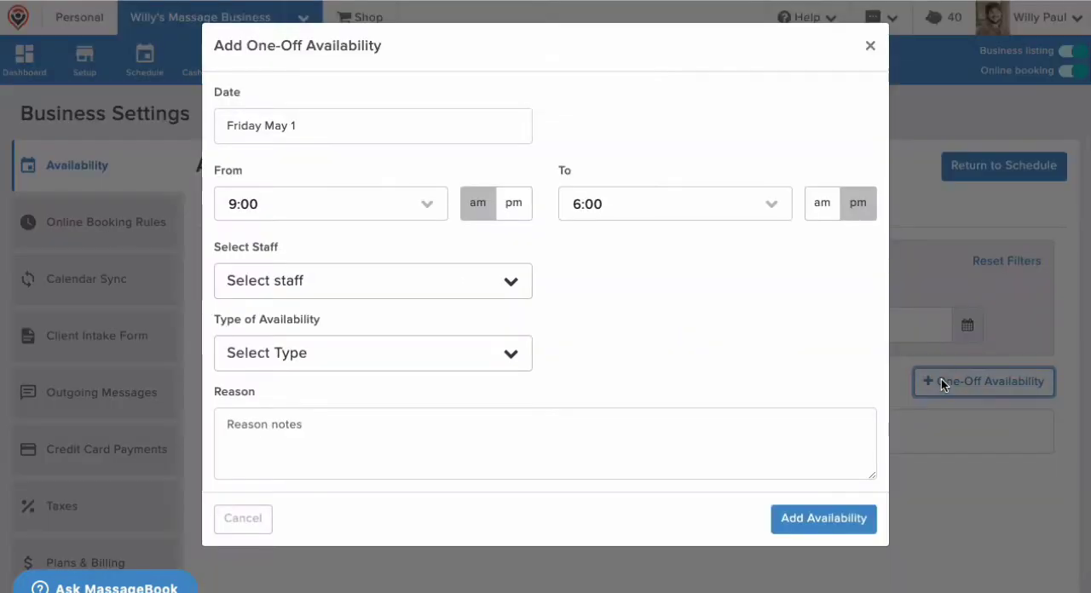
pyautogui.click(870, 46)
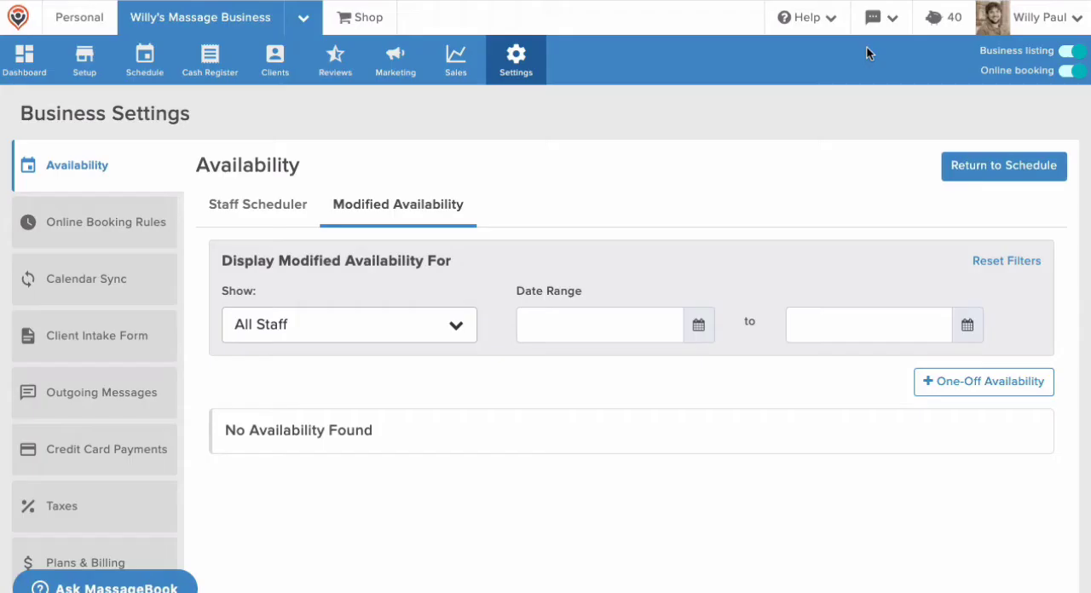
# Turn on video help, view the help videos for the availability section, and close the list
pyautogui.click(827, 21)
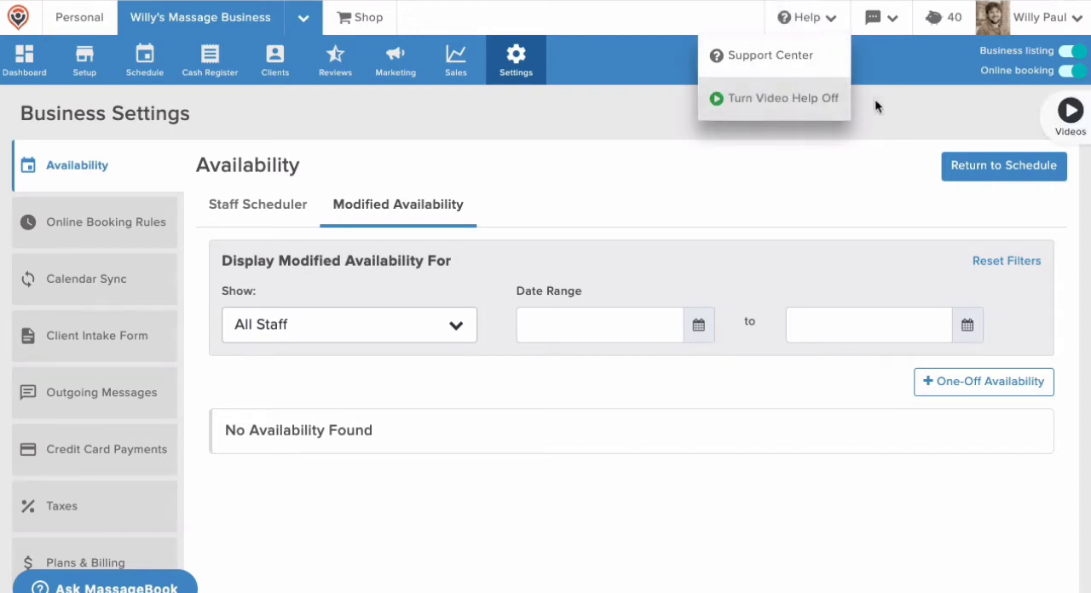
pyautogui.click(1061, 109)
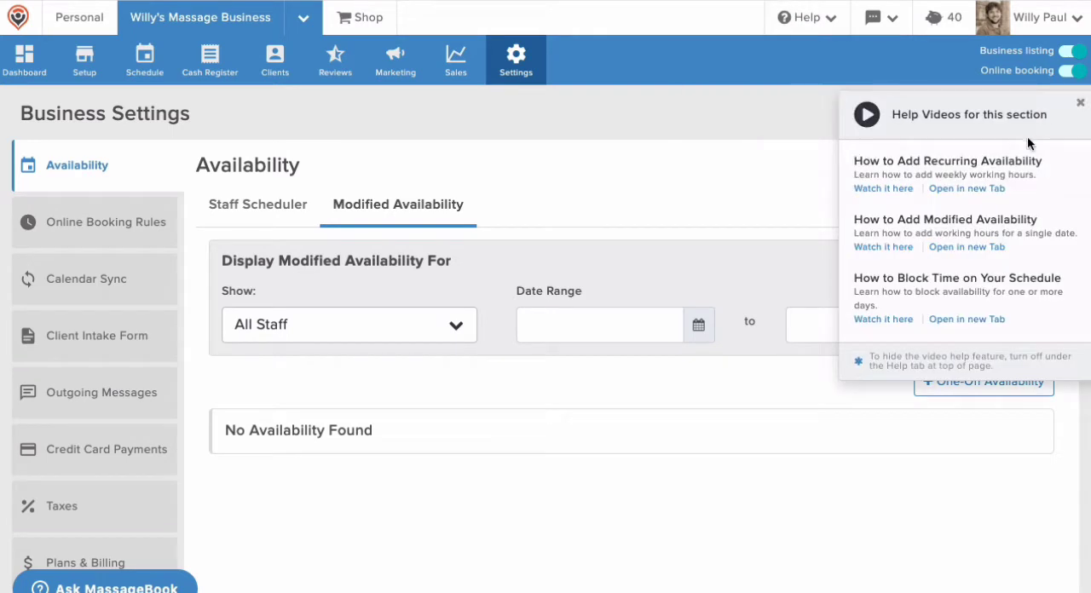
pyautogui.click(1080, 104)
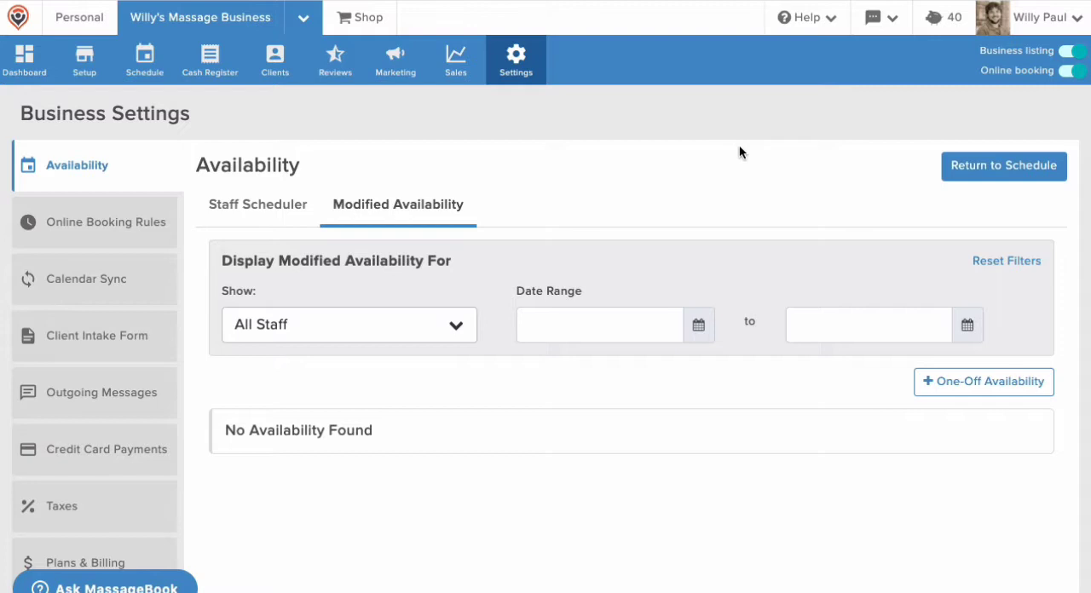
# Add and save the custom question "Have you had a fever in the last 24 hours of 100°F or above?" under the intake form's Existing Conditions
pyautogui.click(166, 330)
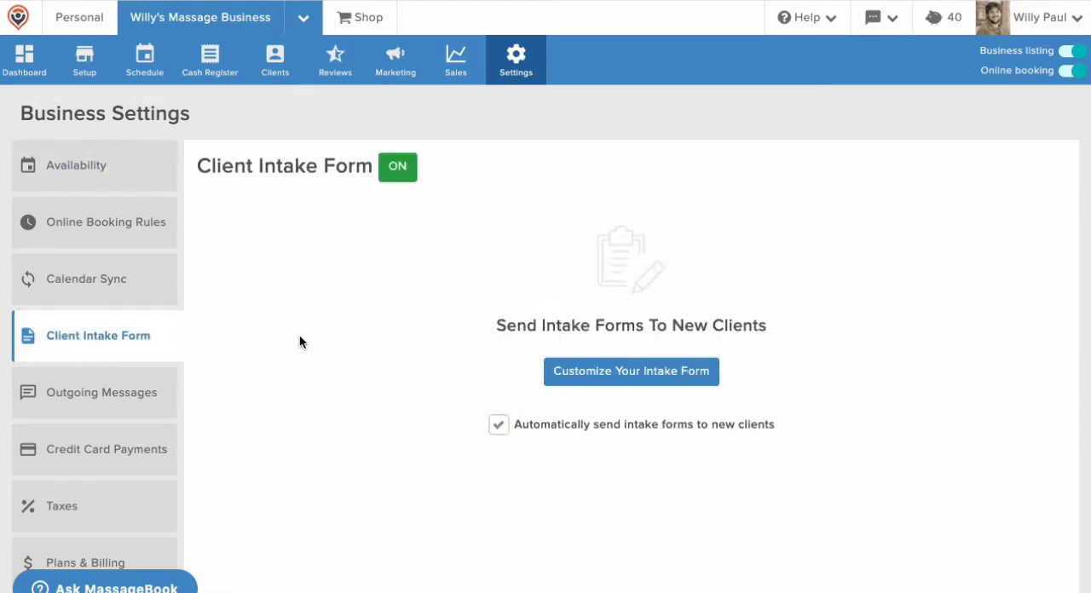
pyautogui.click(559, 370)
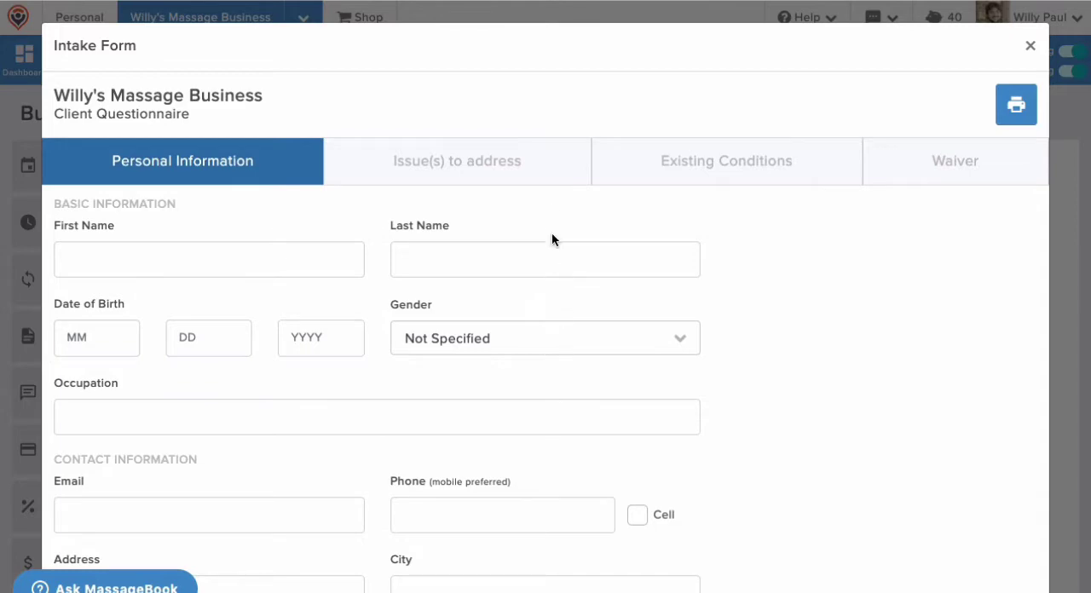
pyautogui.click(645, 174)
pyautogui.scroll(-20, 647, 175)
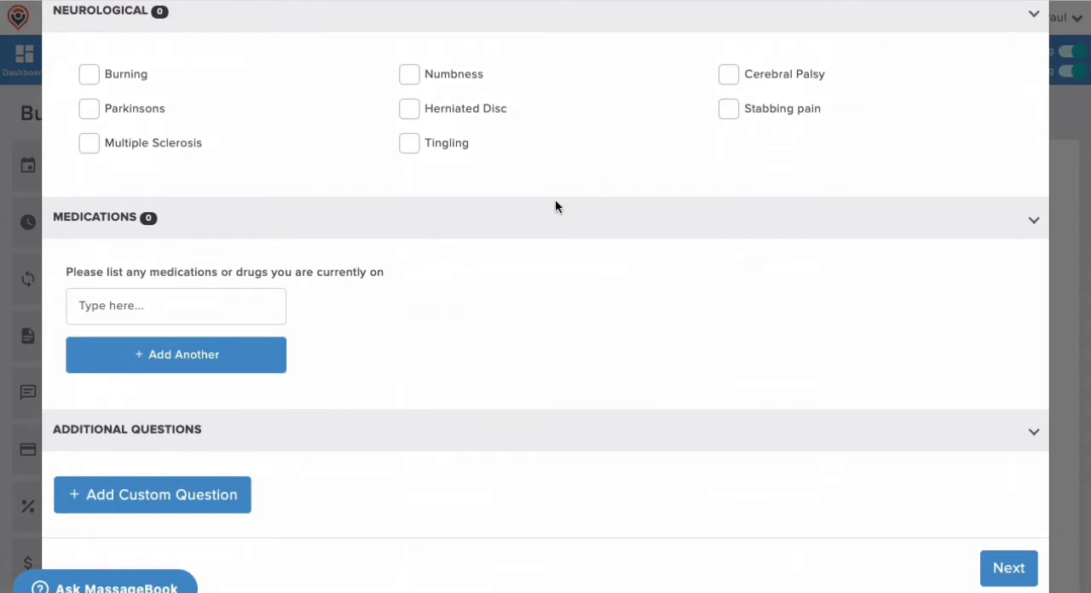
pyautogui.click(236, 491)
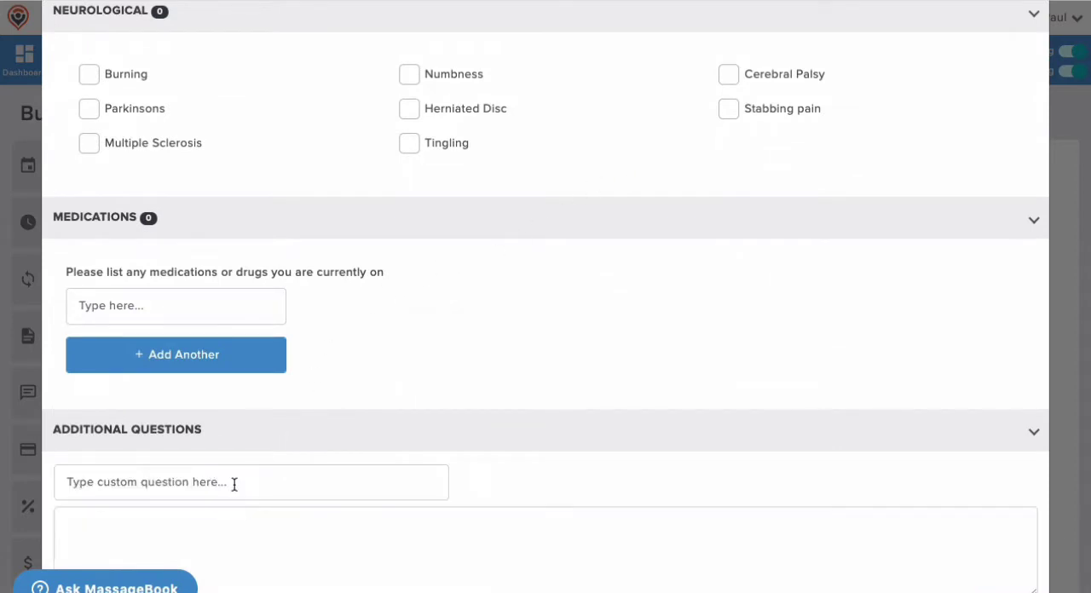
pyautogui.scroll(-1, 231, 482)
pyautogui.click(260, 395)
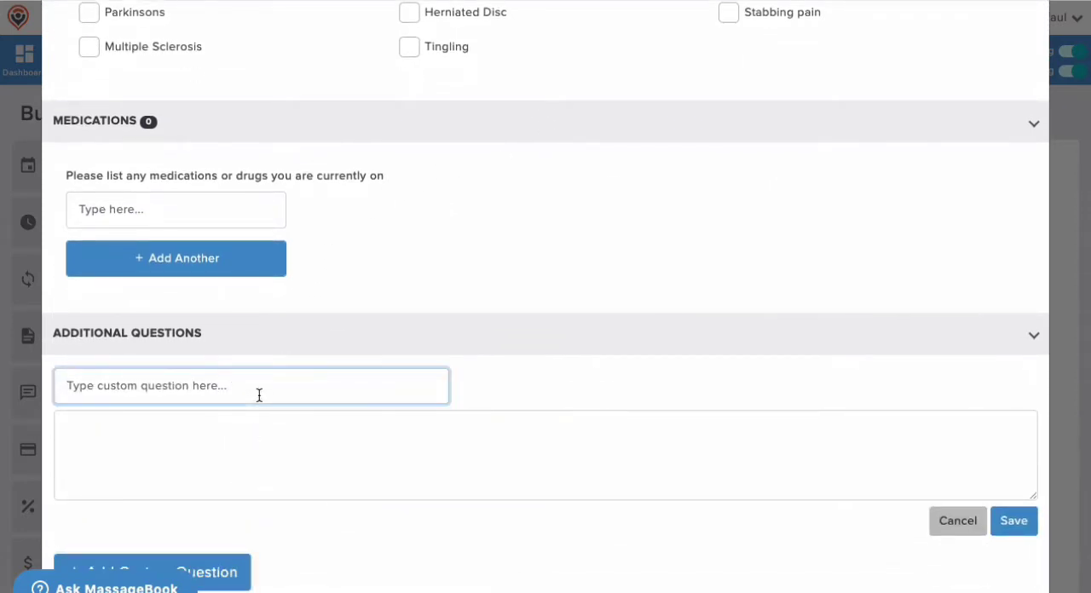
pyautogui.write('Have you had a fever in the last 24 hours of 100°F or above?')
pyautogui.click(493, 387)
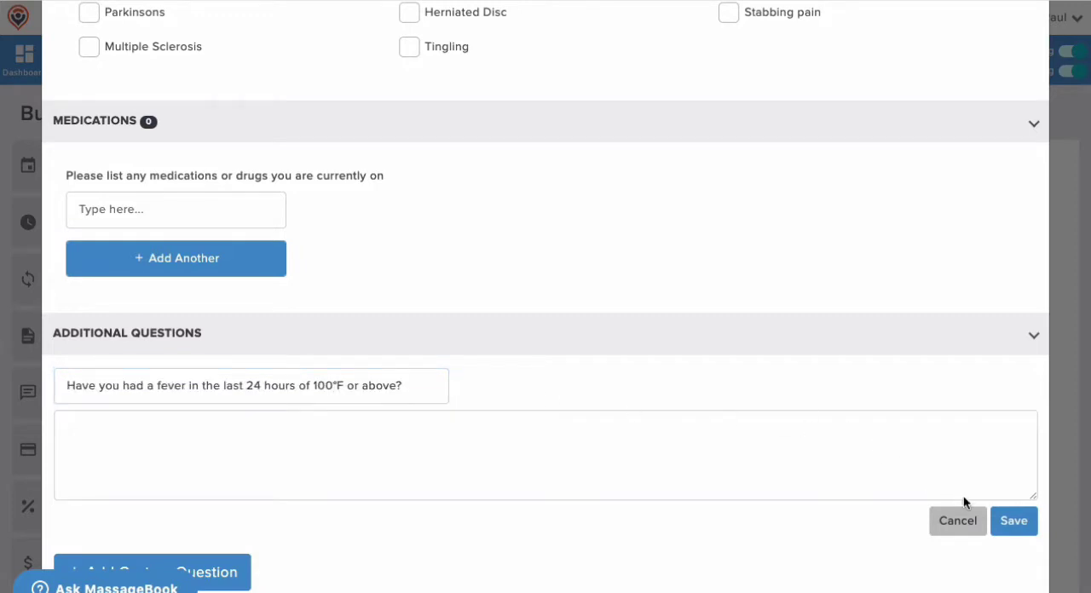
pyautogui.click(1012, 523)
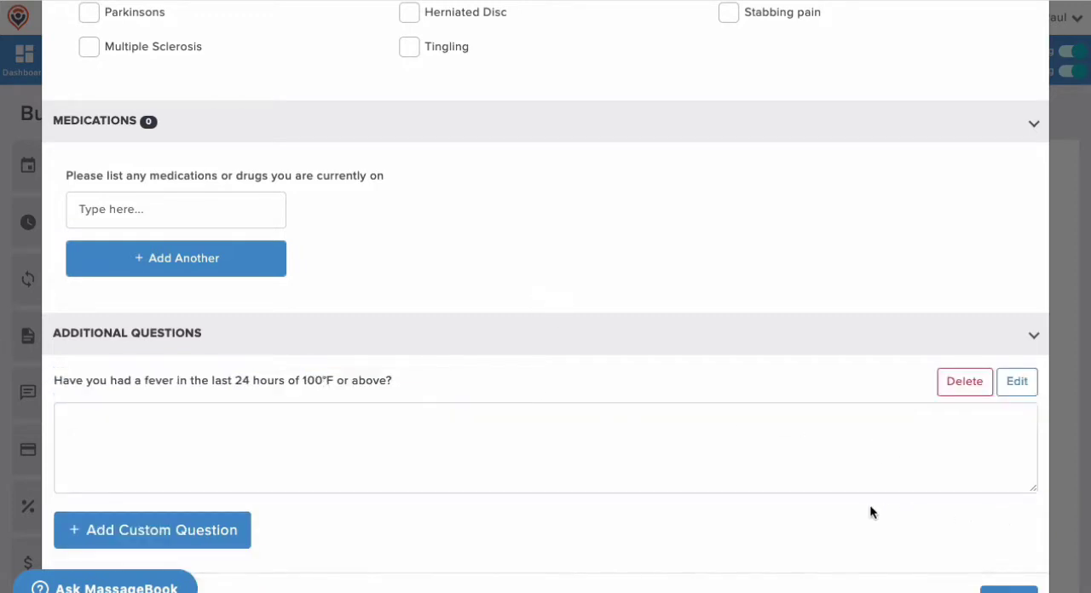
pyautogui.click(711, 426)
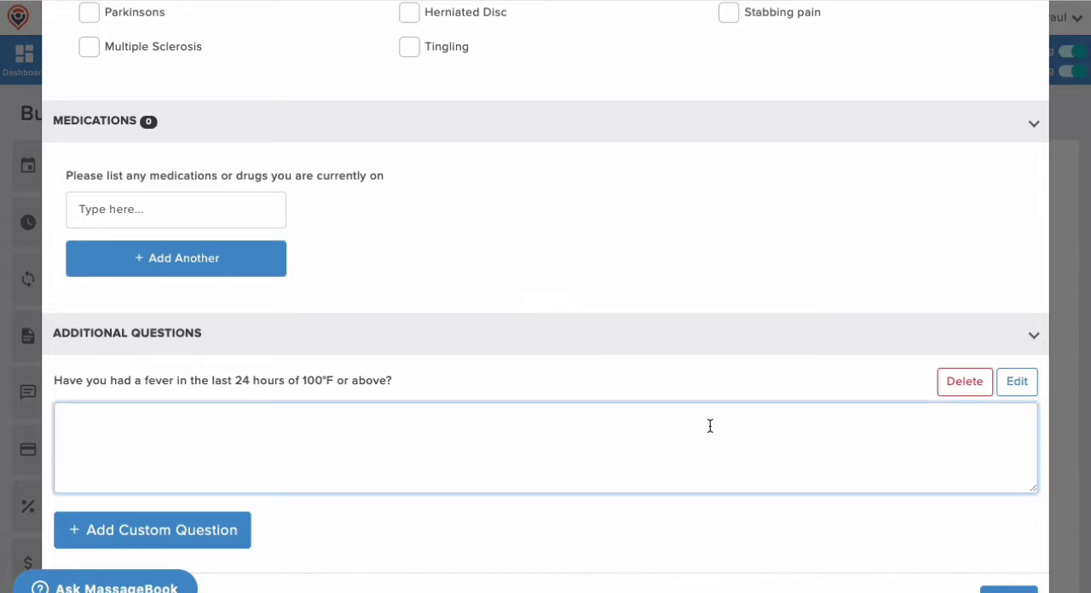
pyautogui.click(505, 522)
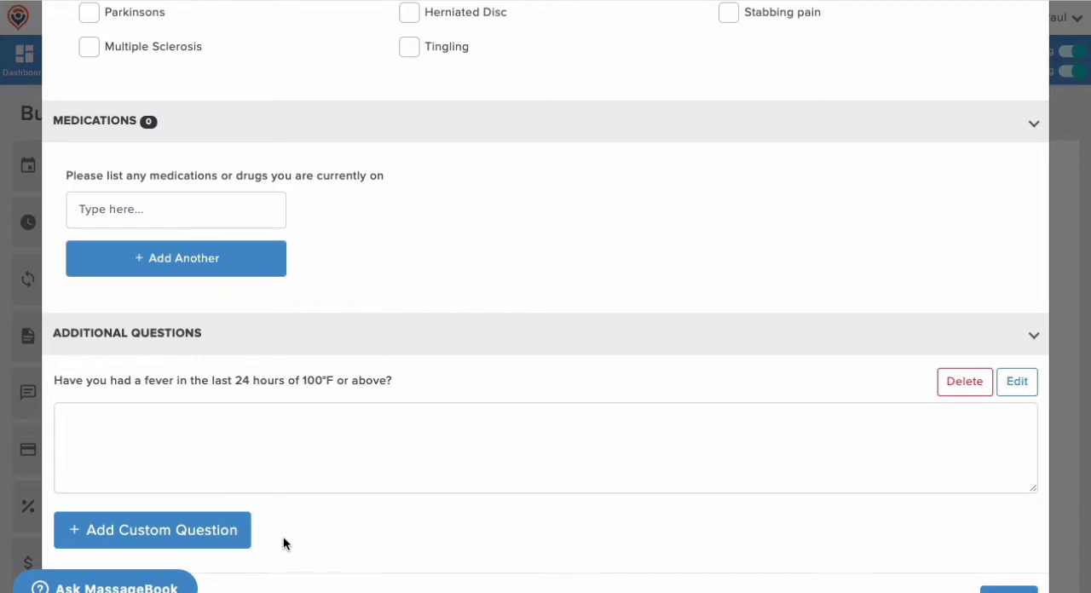
# Add and save a final client waiver bullet acknowledging elevated disease transmission risk, including COVID-19, and consenting to massage and bodywork, and close the intake form
pyautogui.scroll(-1, 284, 543)
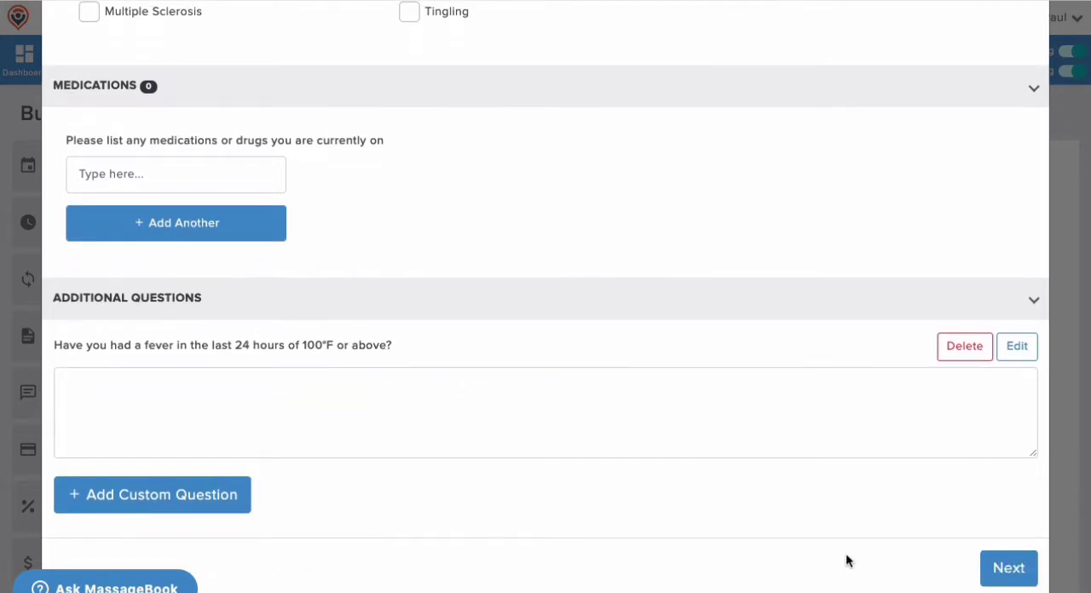
pyautogui.click(1009, 570)
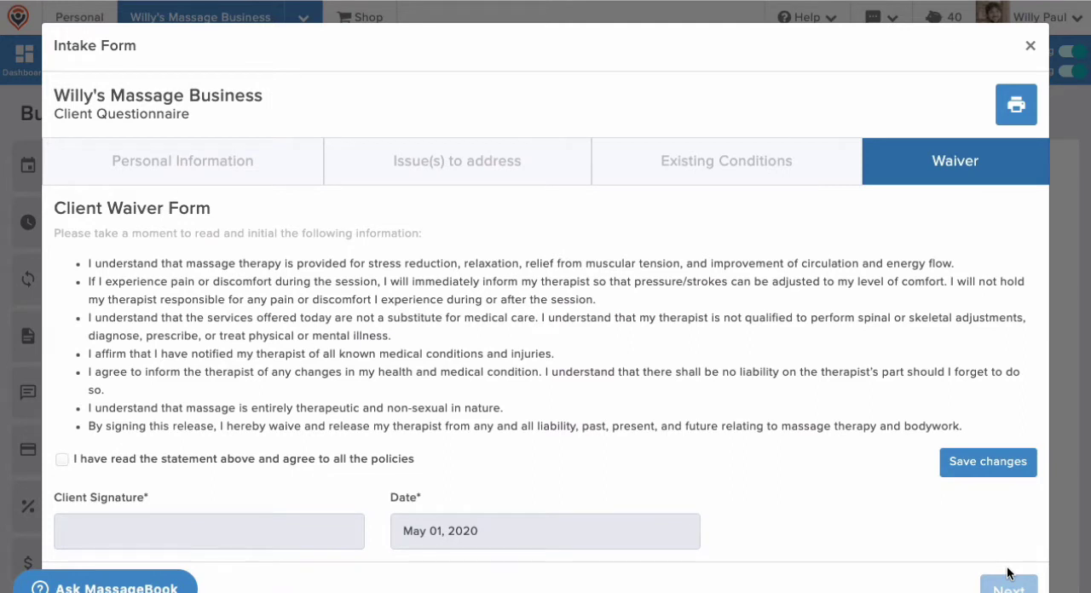
pyautogui.click(977, 425)
pyautogui.press('Return')
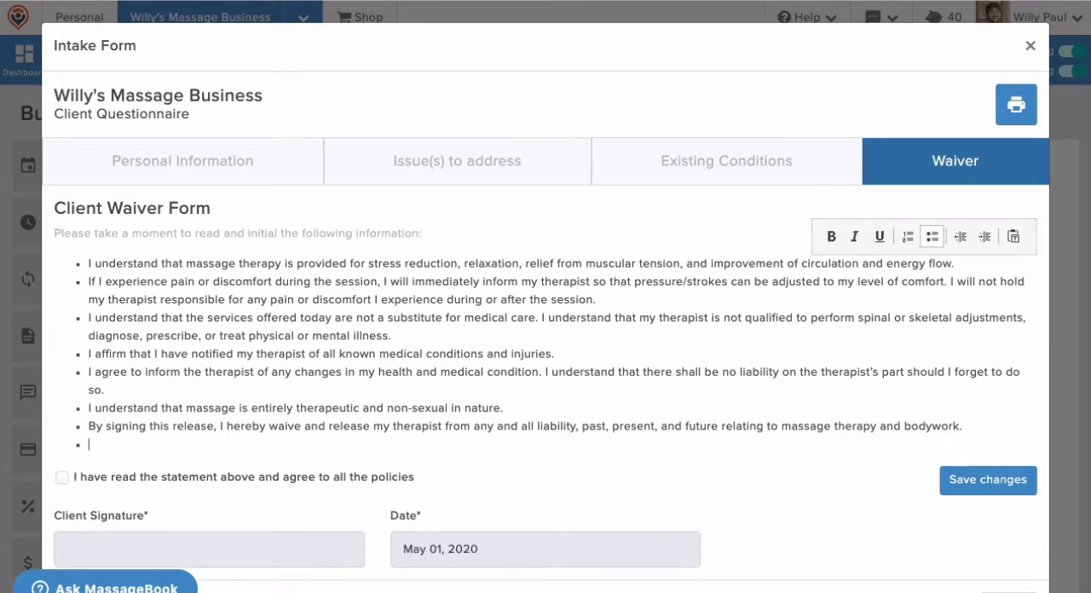
pyautogui.write('I understand that, because massage therapy work involves maintained touch and close physical proximity over an extended period of time, there may be an elevated risk of disease transmission, including COVID-19. By signing this form, I acknowledge that I am aware of the risks involved and give consent to receive massage and bodywork from this practitioner.')
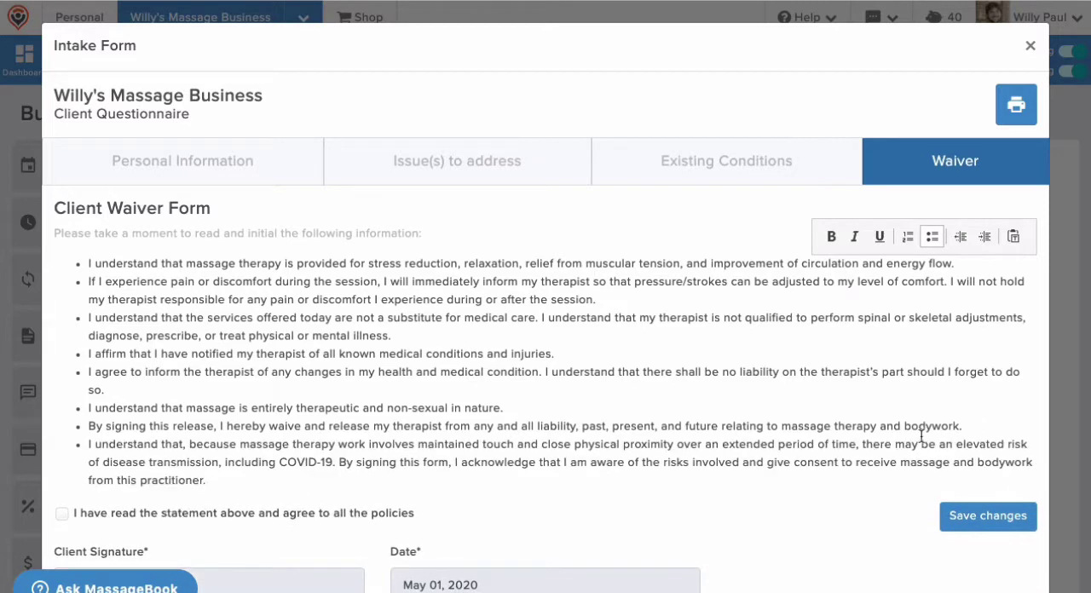
pyautogui.click(804, 515)
pyautogui.scroll(-1, 804, 515)
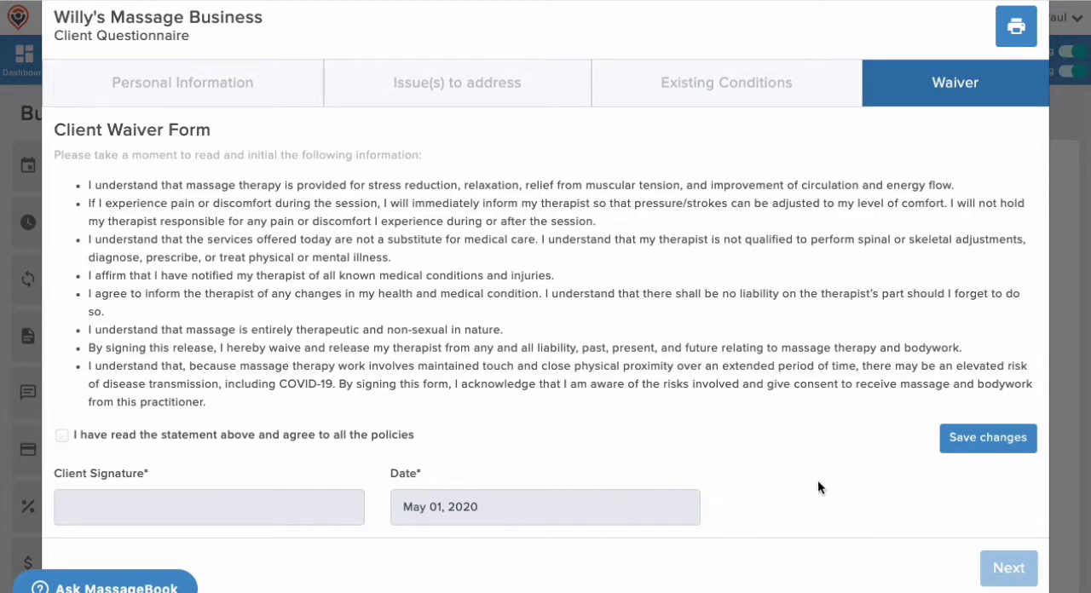
pyautogui.click(972, 442)
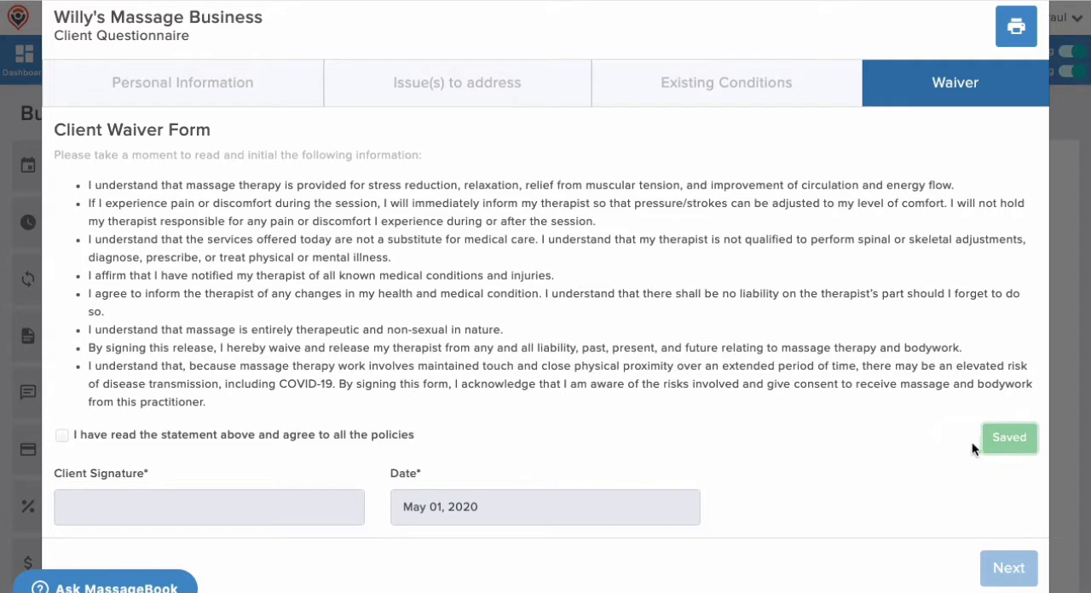
pyautogui.scroll(2, 972, 441)
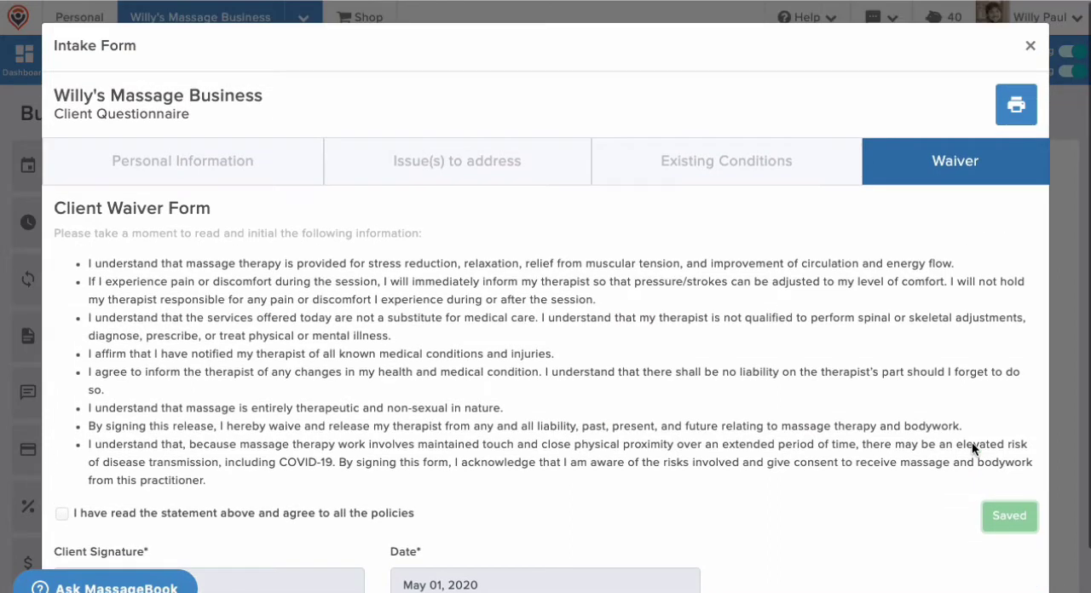
pyautogui.click(1029, 46)
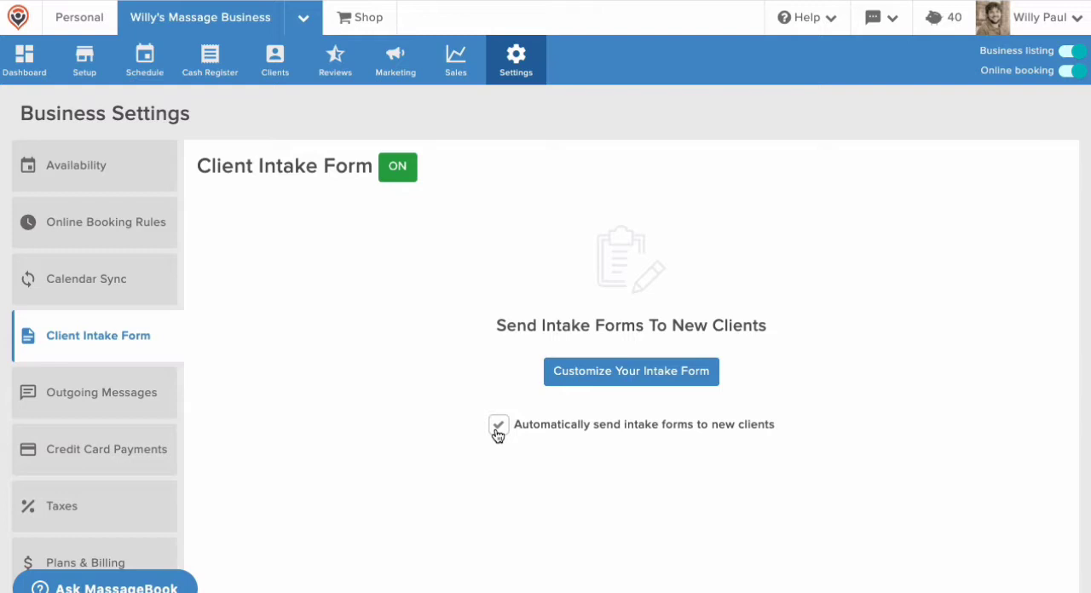
pyautogui.click(498, 430)
# Open the client details from the Tuesday May 5, 9:30 AM appointment in the May 3 - 9 2020 schedule
pyautogui.click(155, 76)
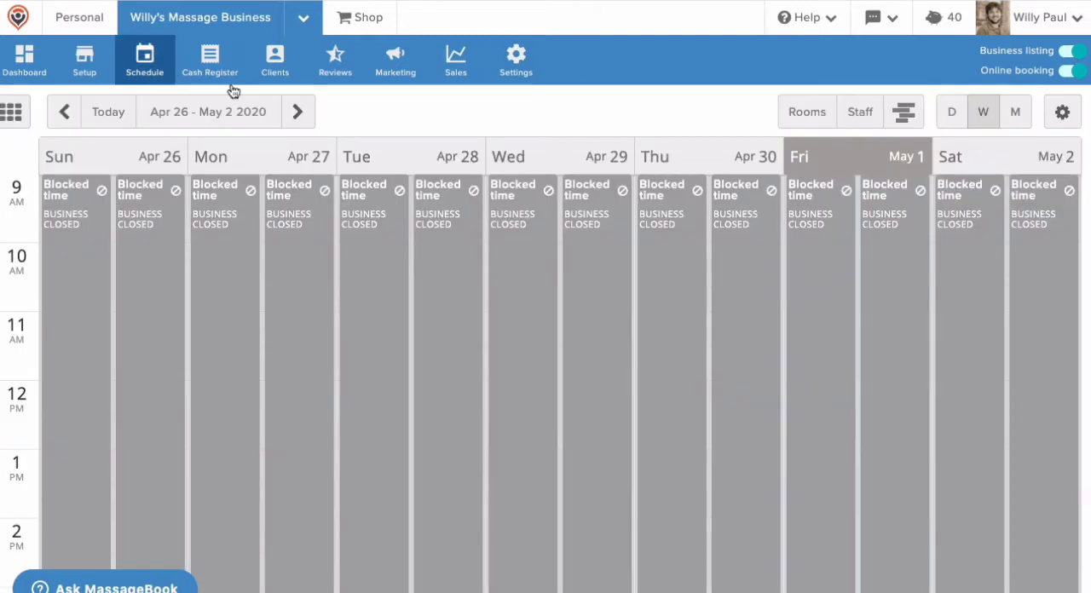
pyautogui.click(310, 115)
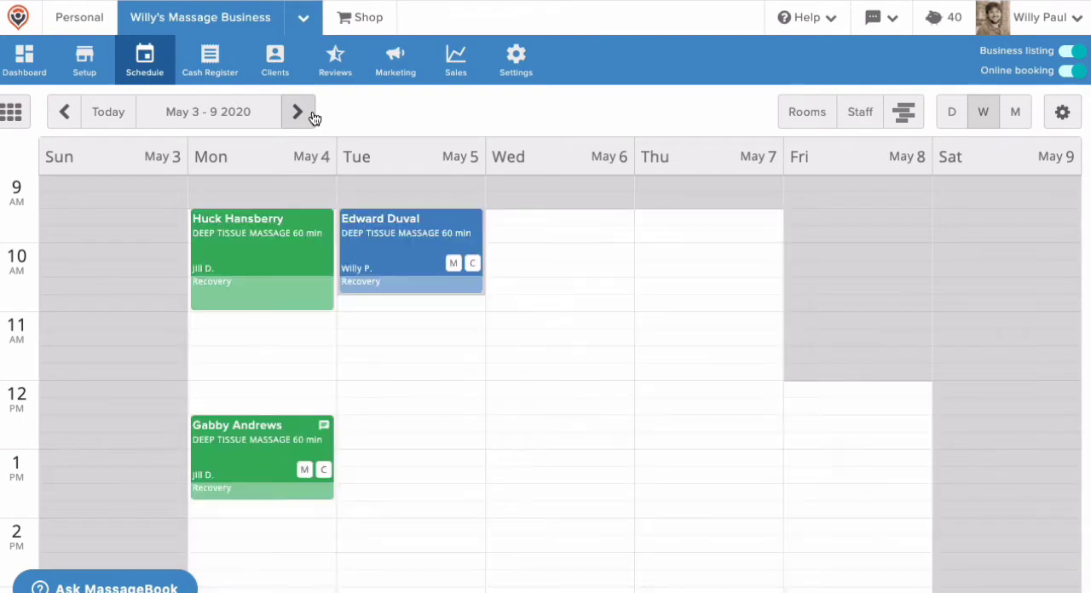
pyautogui.click(370, 225)
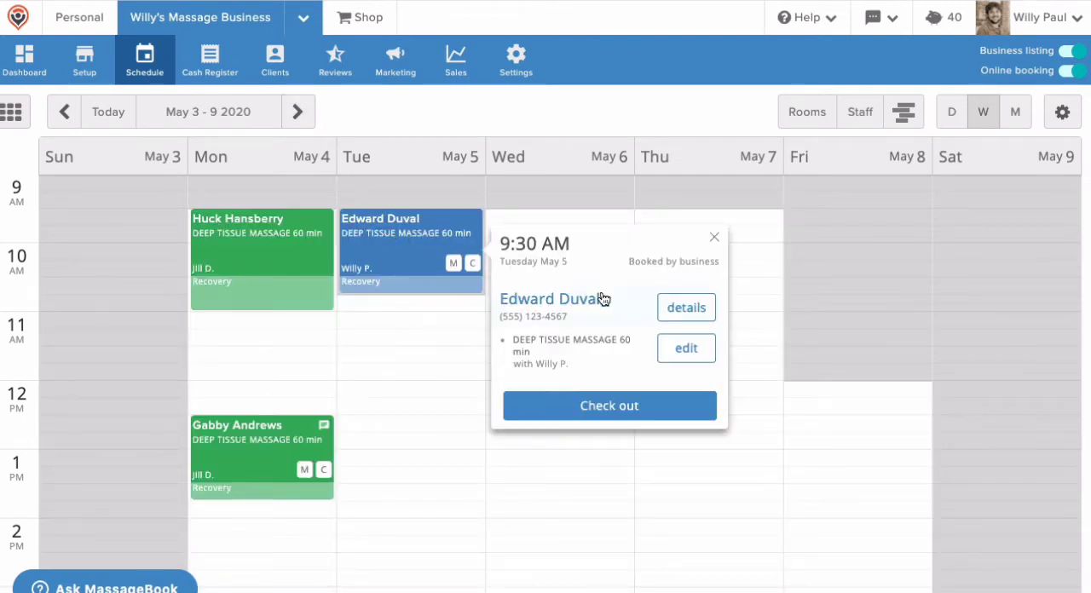
pyautogui.click(686, 308)
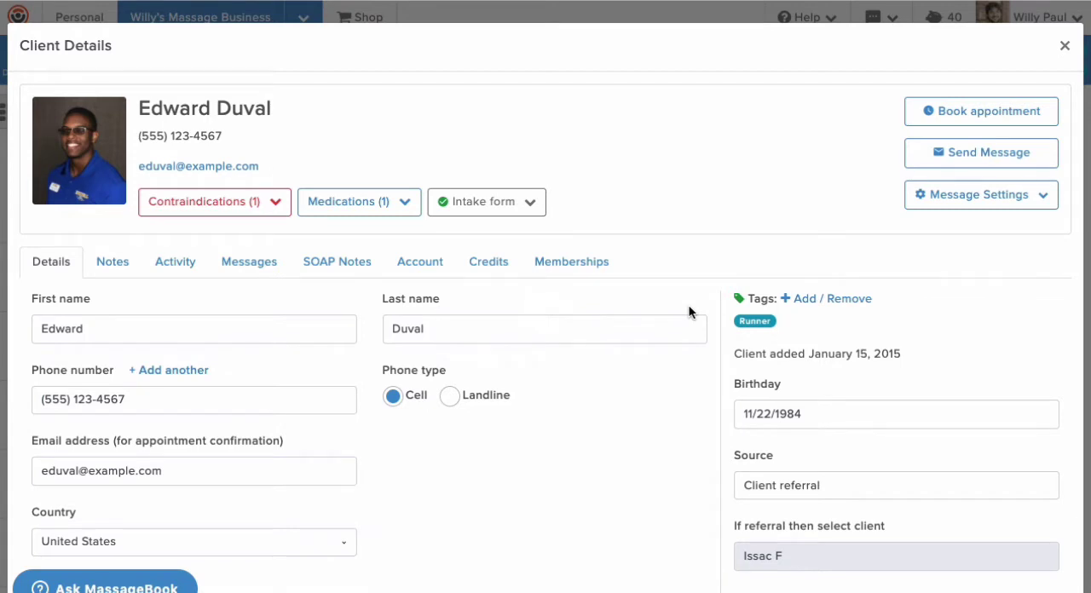
# Review the waiver statements and signature in the client's completed intake form, and close the form
pyautogui.click(522, 205)
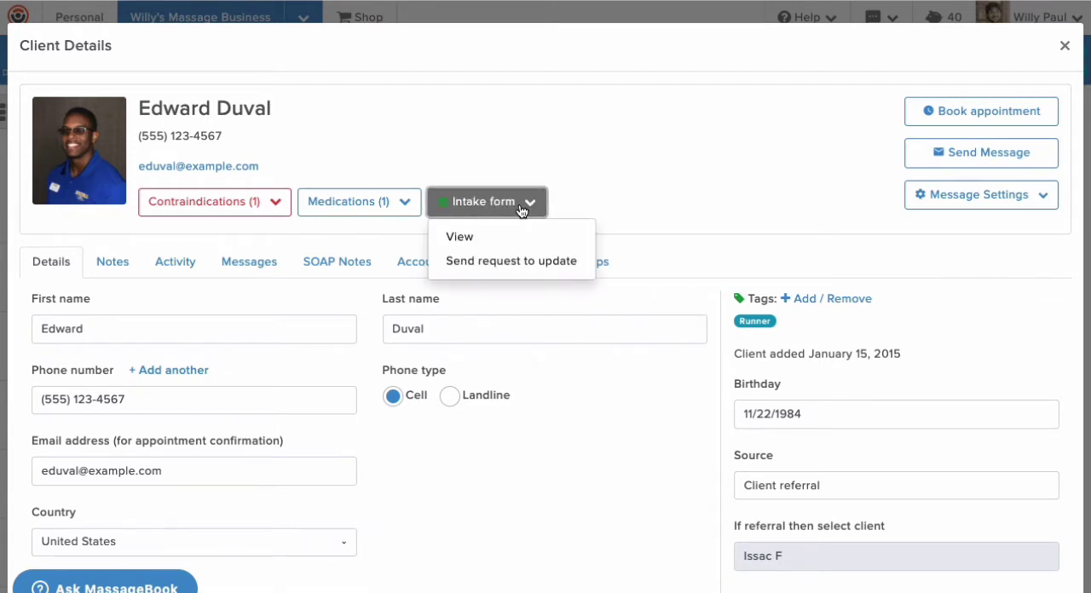
pyautogui.click(487, 238)
pyautogui.click(914, 185)
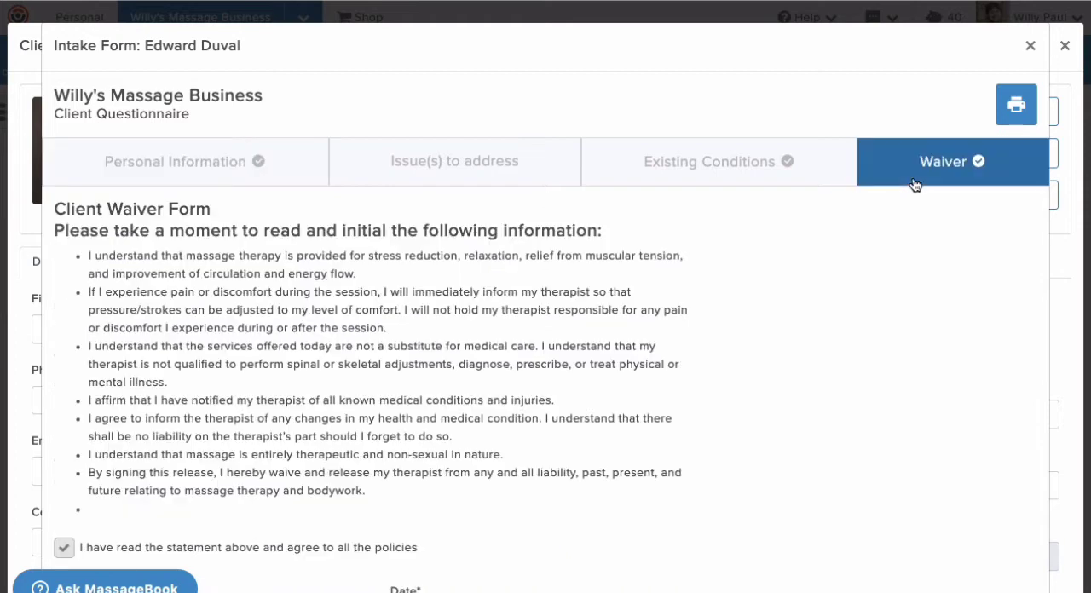
pyautogui.scroll(-2, 914, 185)
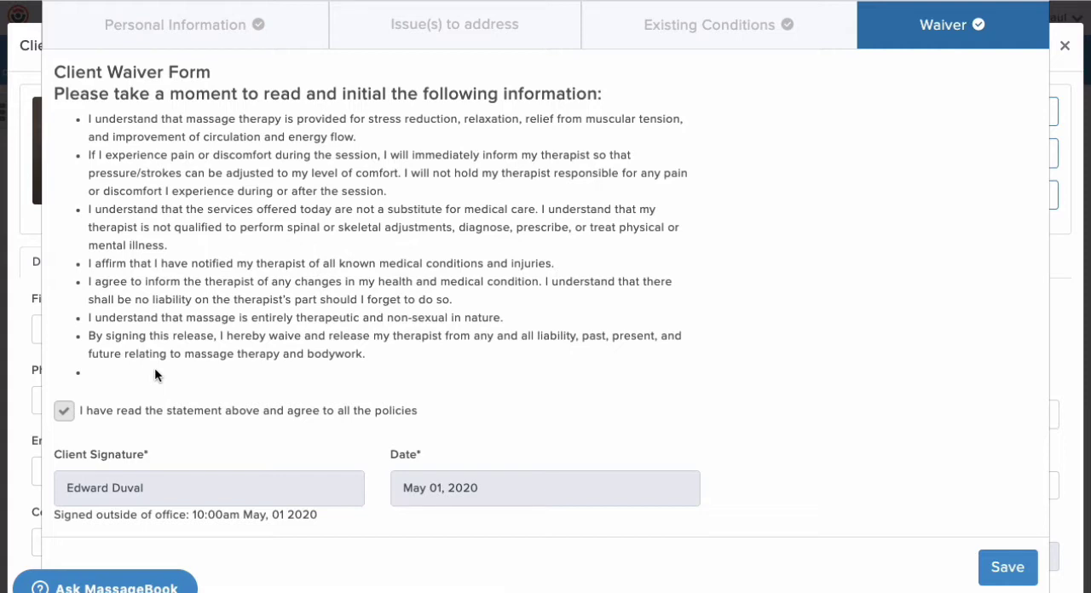
pyautogui.scroll(3, 155, 367)
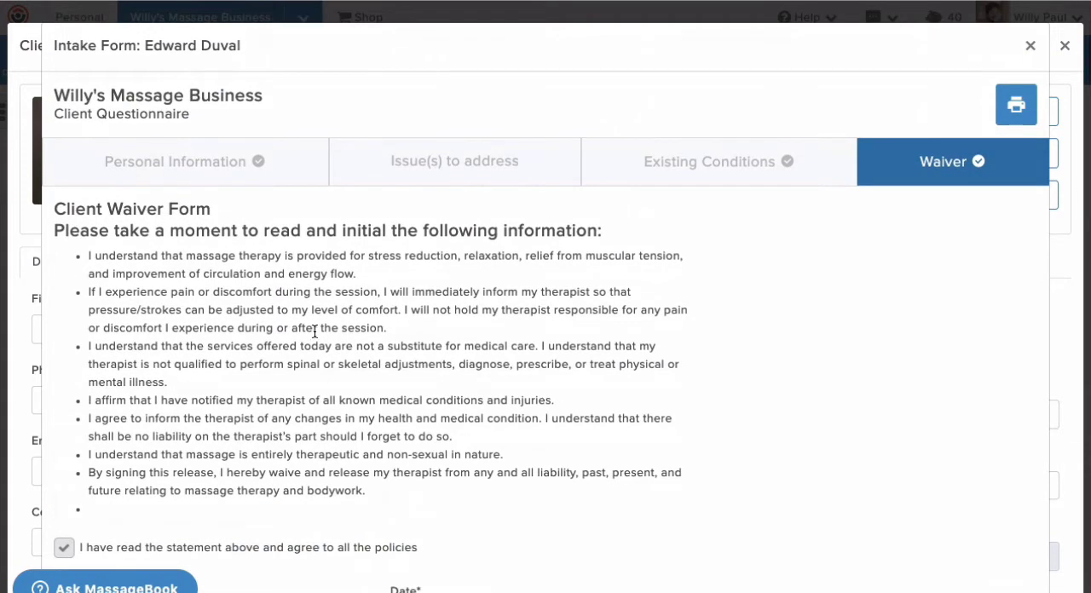
pyautogui.click(1031, 46)
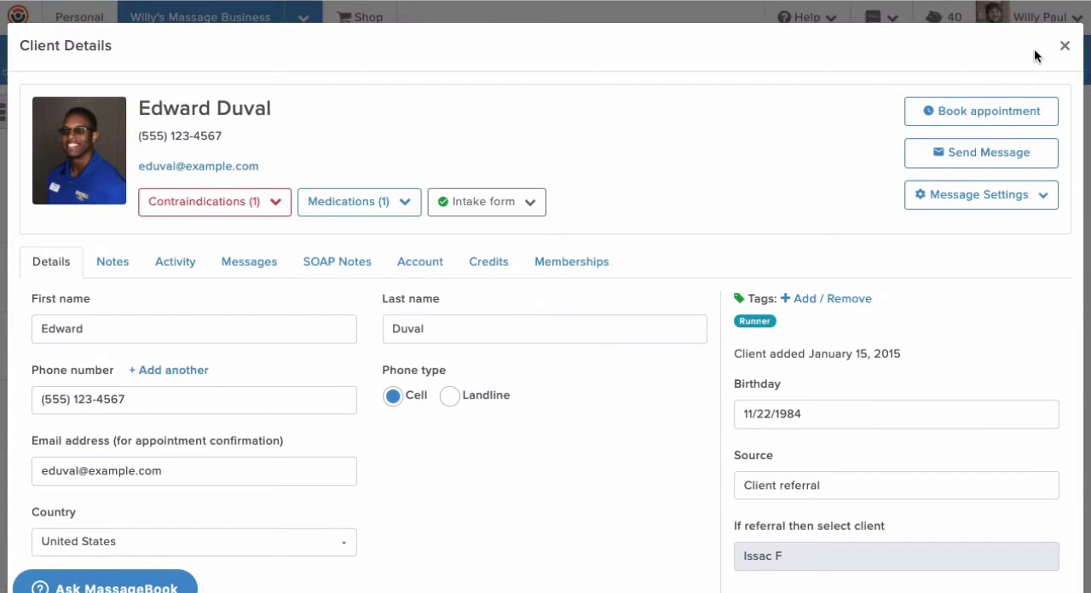
# Send the client a request to update their intake form
pyautogui.click(528, 204)
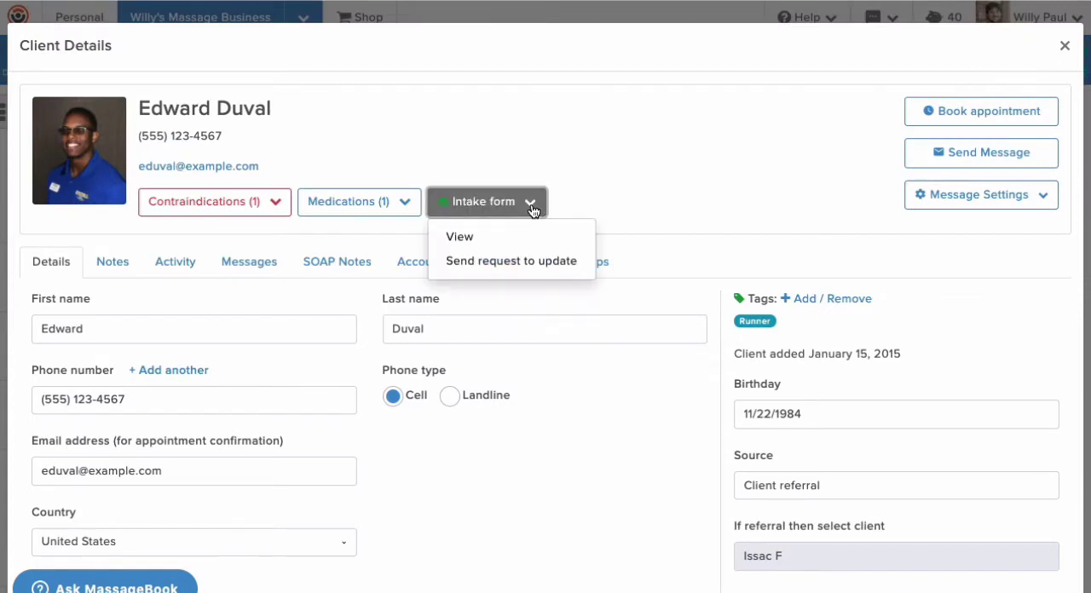
pyautogui.click(485, 266)
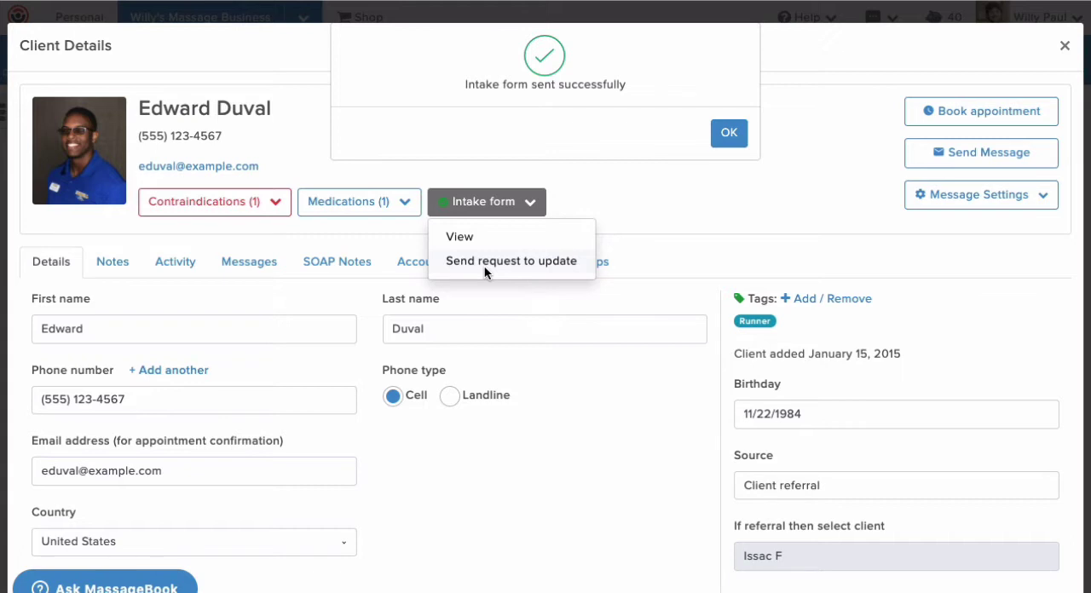
# Save the client's schedule reminder "Sent intake form w/ new waiver on May 2nd prior to client's May 5th appointment." and view it on the appointment
pyautogui.click(720, 135)
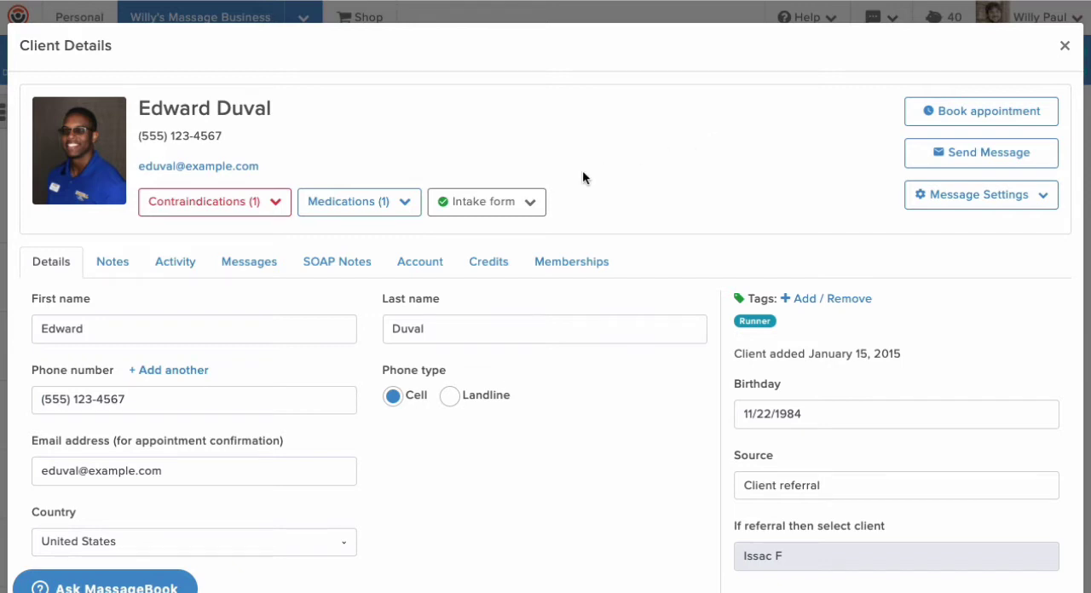
pyautogui.click(115, 265)
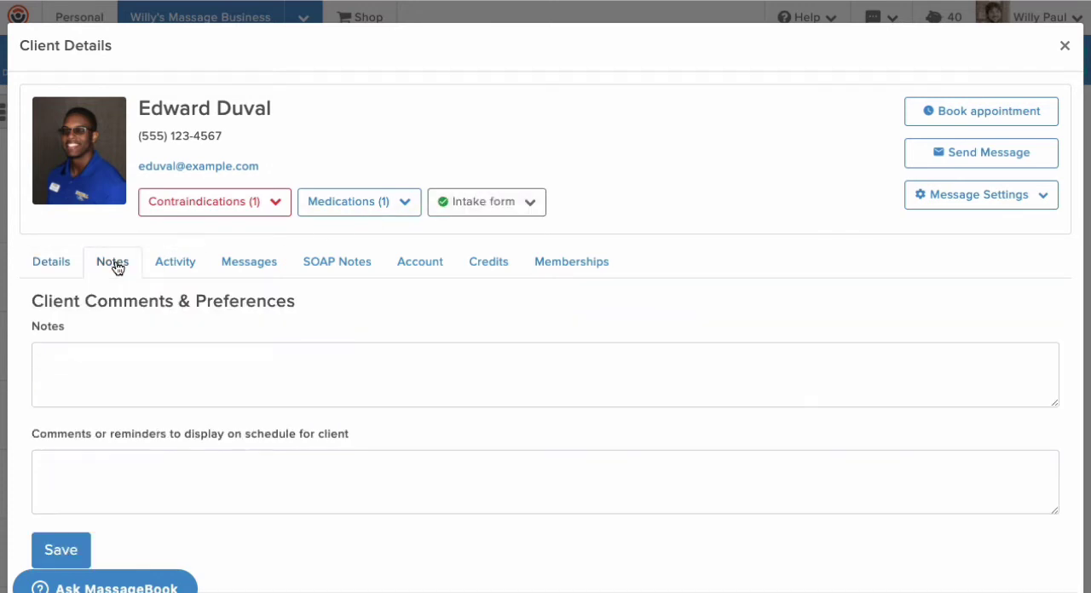
pyautogui.scroll(-1, 115, 271)
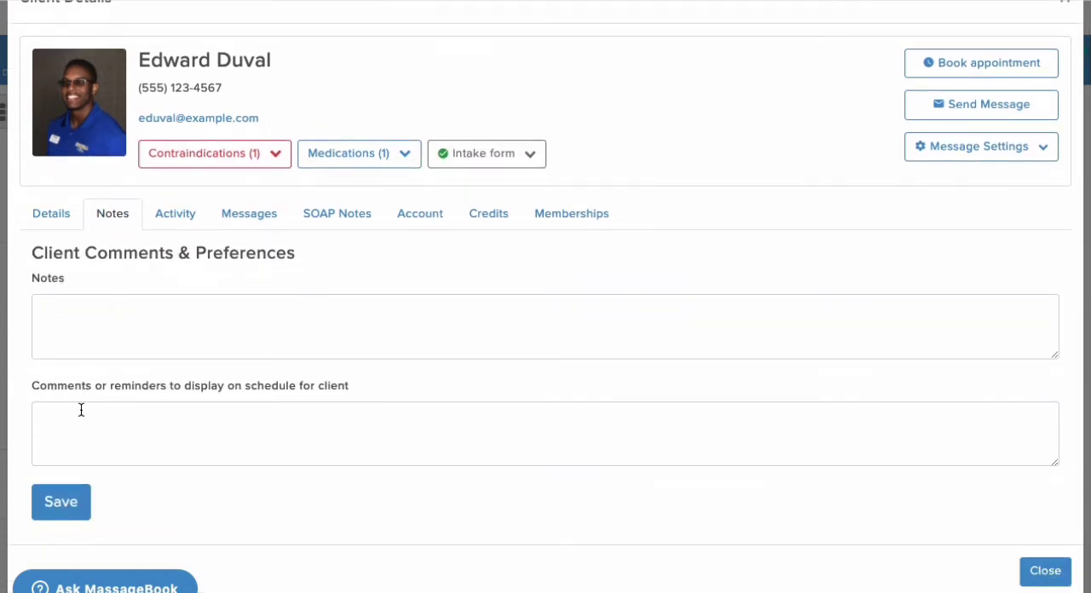
pyautogui.click(80, 411)
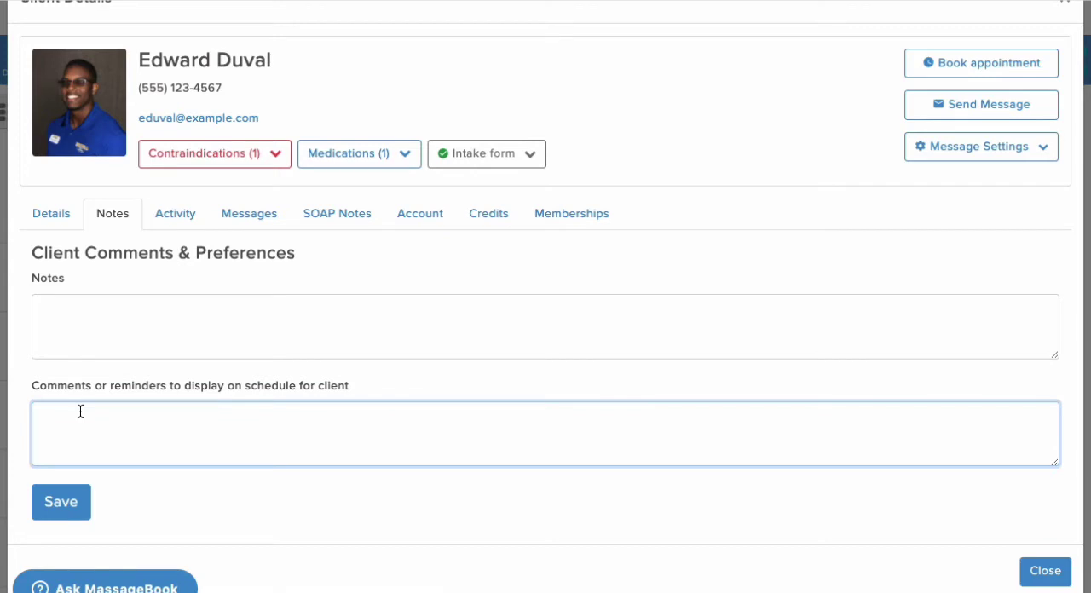
pyautogui.write("Sent intake form w/ new waiver on May 2nd prior to client's May 5th appointment.")
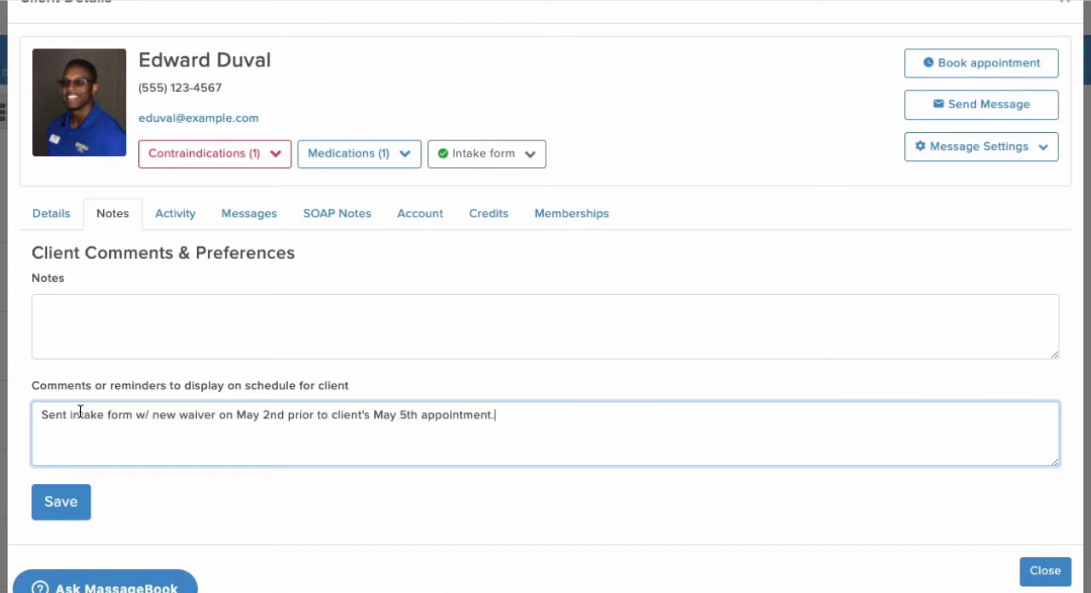
pyautogui.click(75, 503)
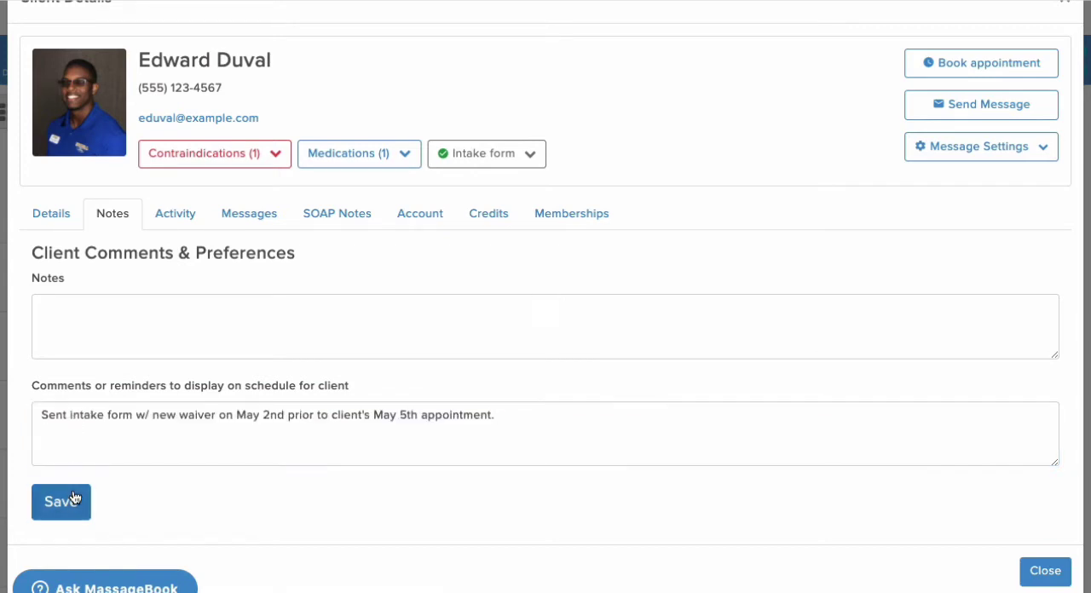
pyautogui.click(1033, 569)
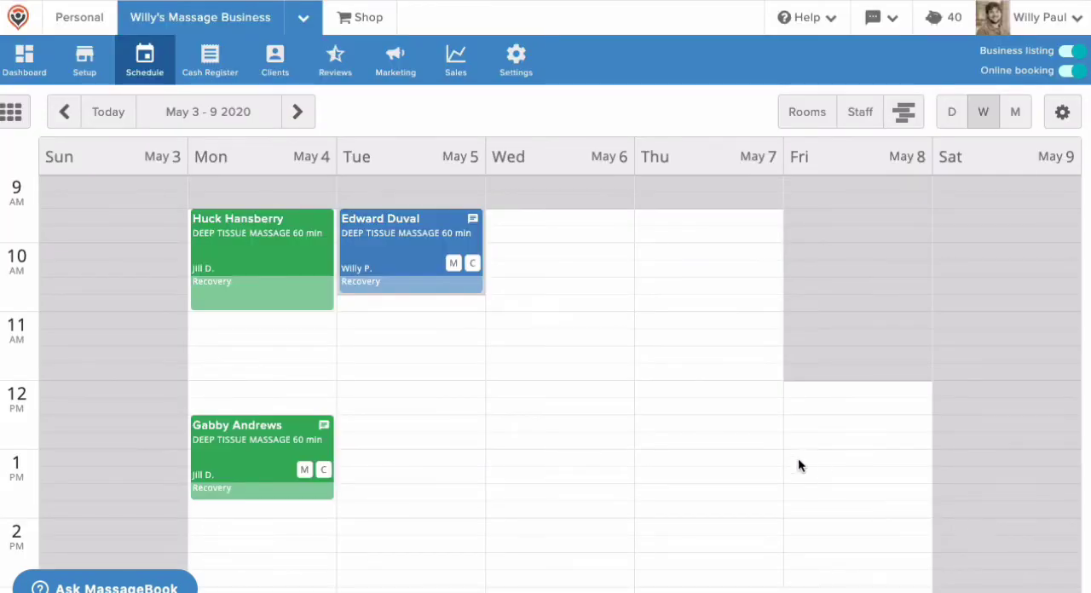
pyautogui.click(475, 230)
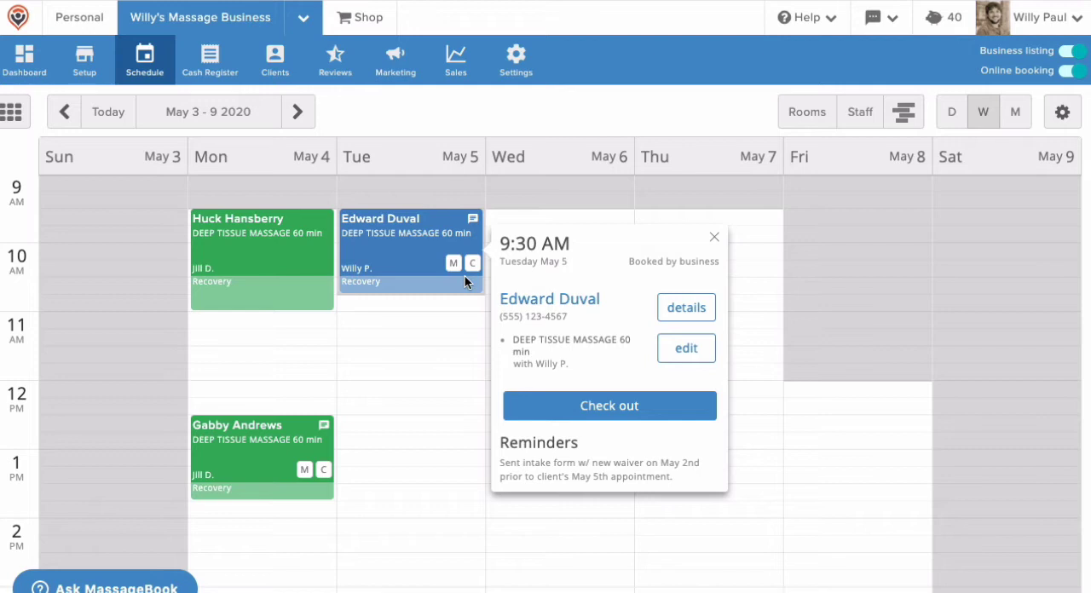
# Require prepayment for both new (1st time) and existing (repeat) clients booking online, and save the prepayment rules
pyautogui.click(515, 68)
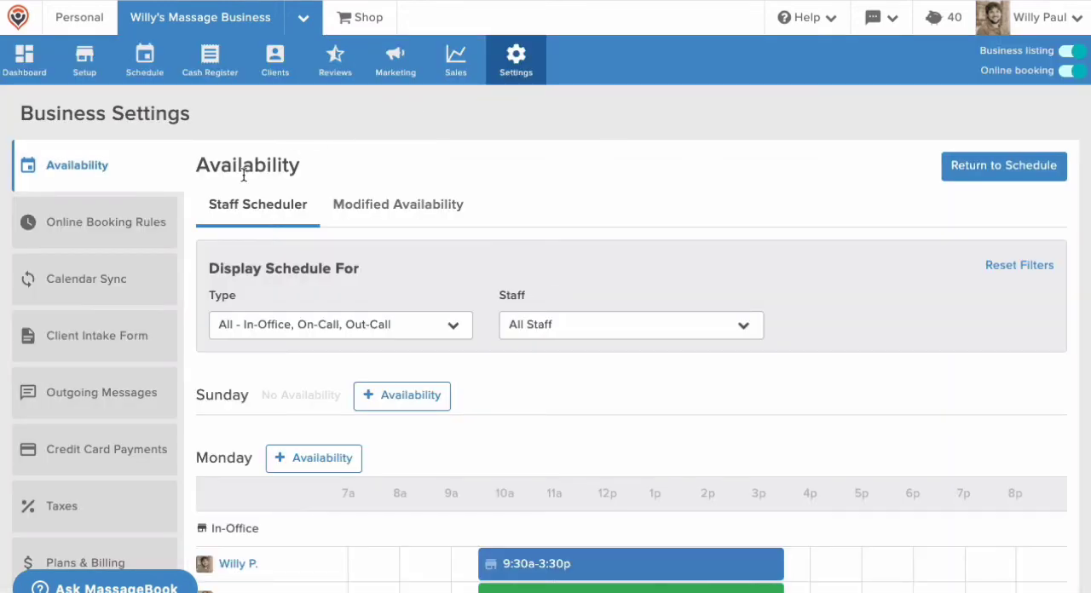
pyautogui.click(139, 229)
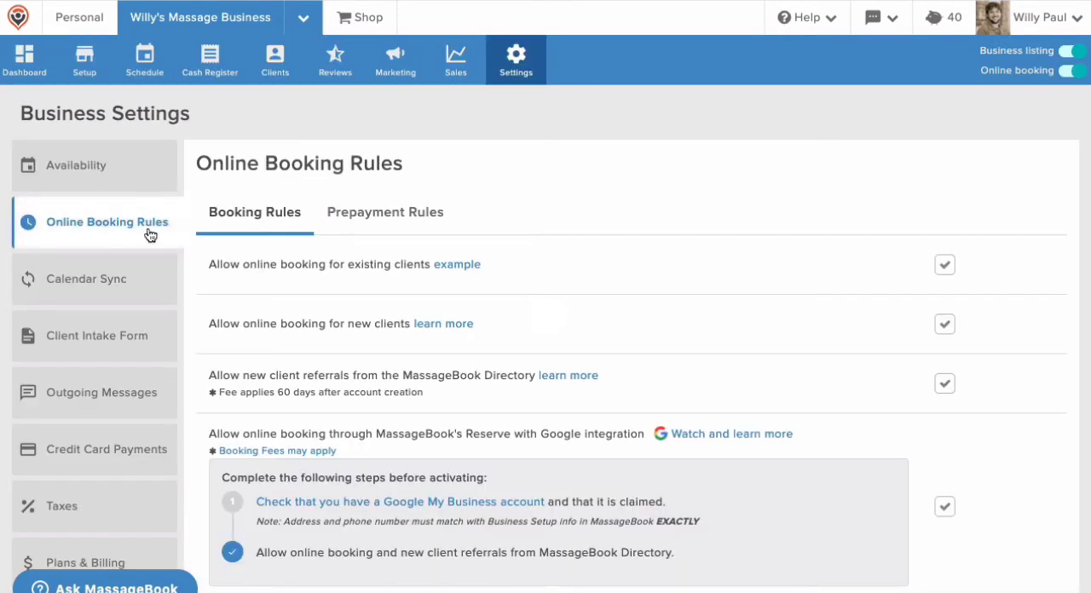
pyautogui.click(353, 218)
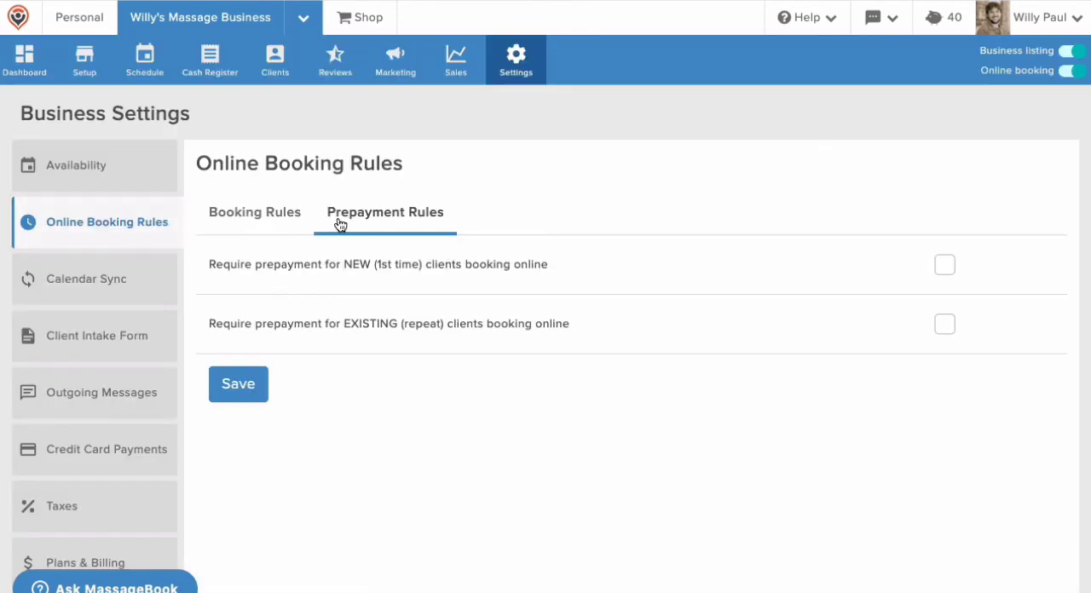
pyautogui.click(935, 267)
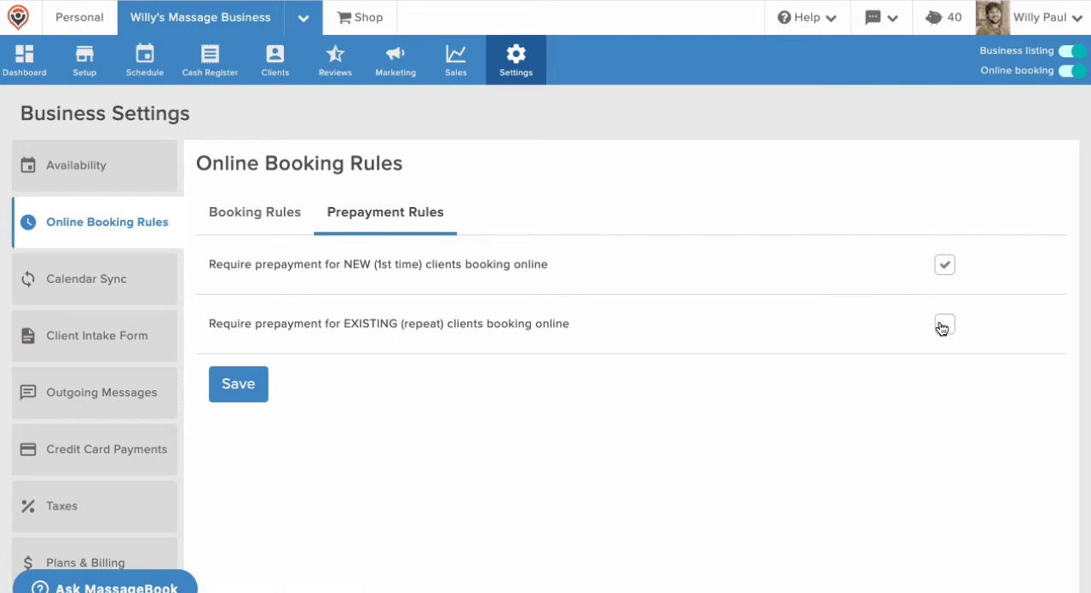
pyautogui.click(943, 325)
pyautogui.click(246, 386)
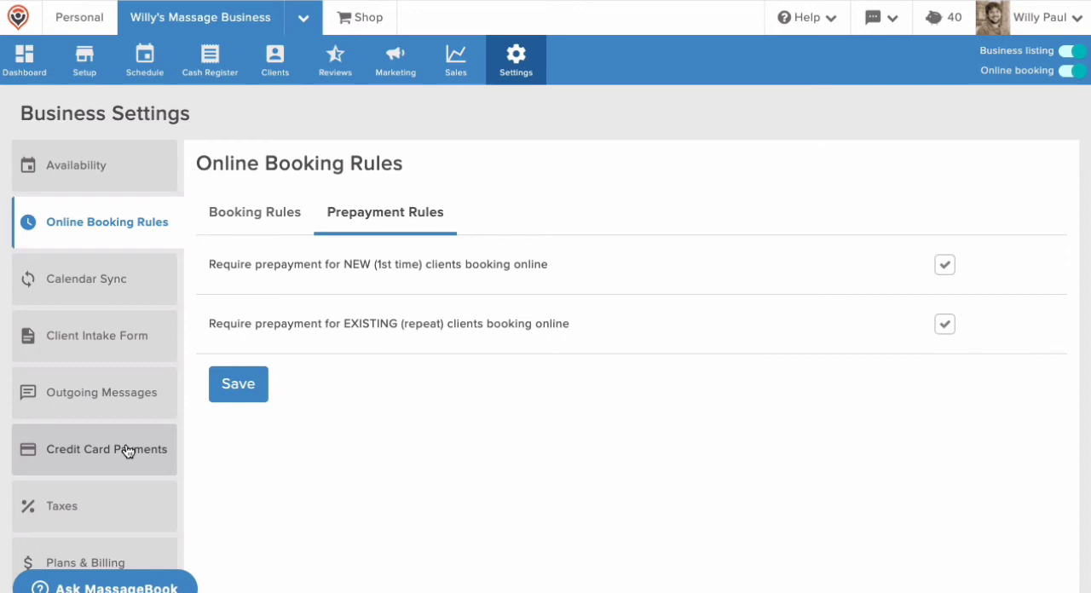
# Save custom appointment email text asking clients to wear a mask when entering and arrive no more than 10 minutes early for treatment room sanitizing
pyautogui.click(134, 398)
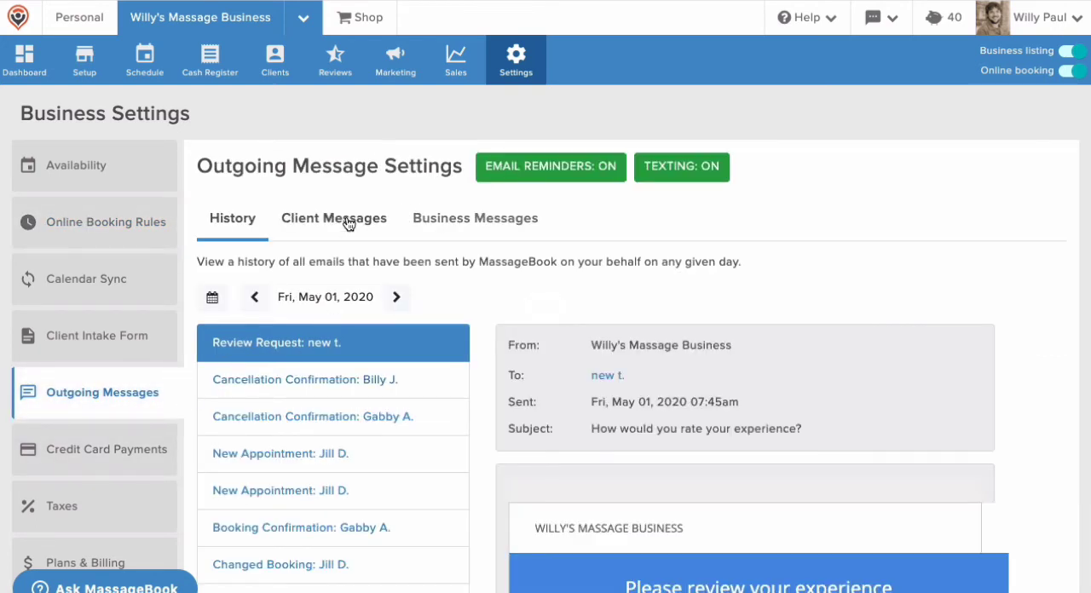
pyautogui.click(345, 223)
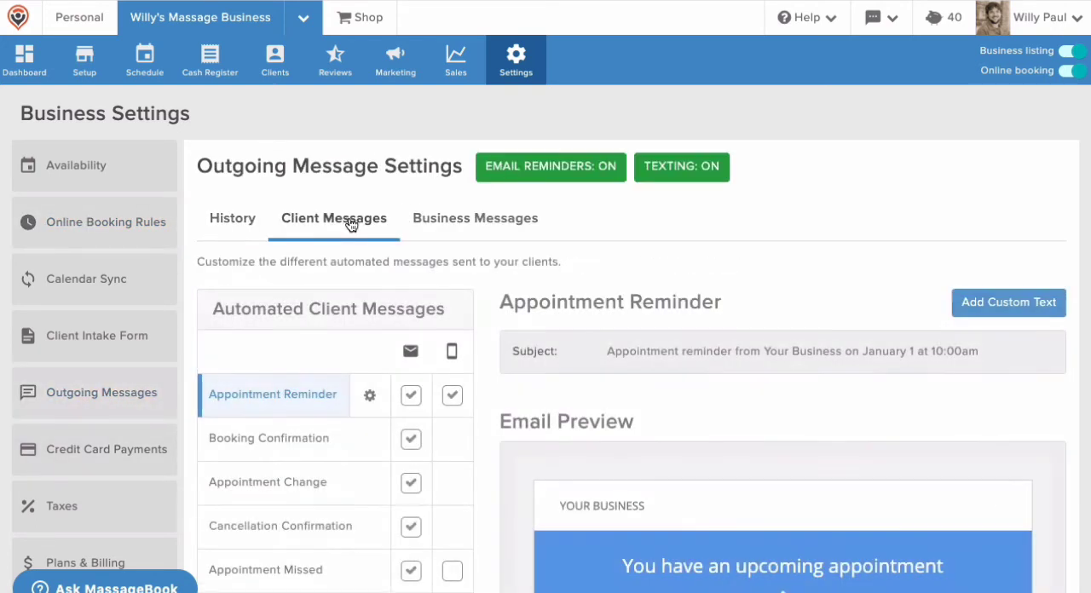
pyautogui.click(957, 300)
pyautogui.click(803, 354)
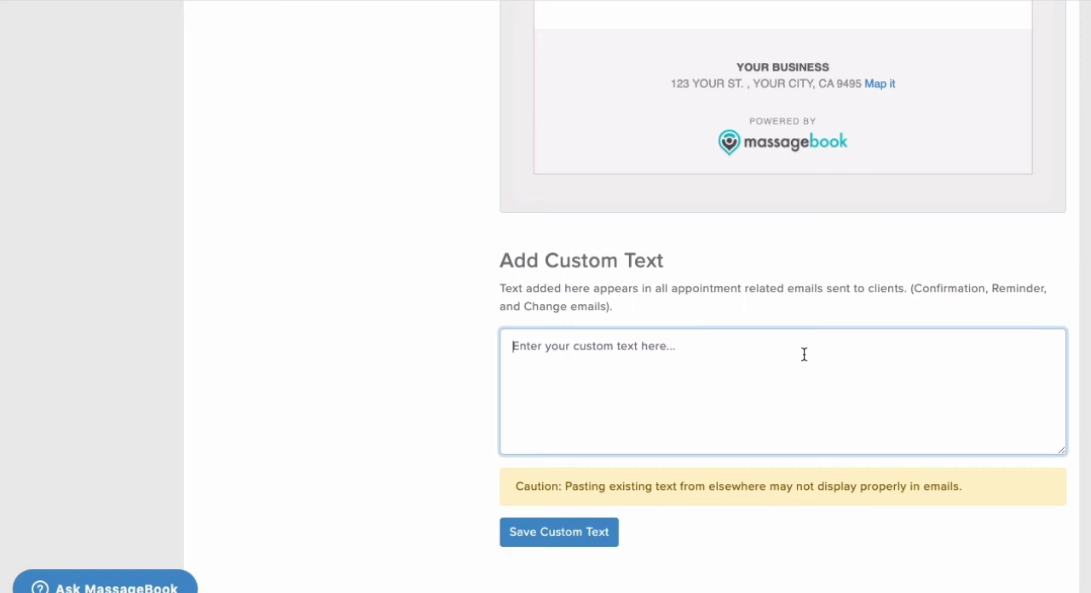
pyautogui.write('Please wear a mask when entering the building. Do not arrive more than 10 minutes before your appointment so that we can safely sanitize your treatment room.')
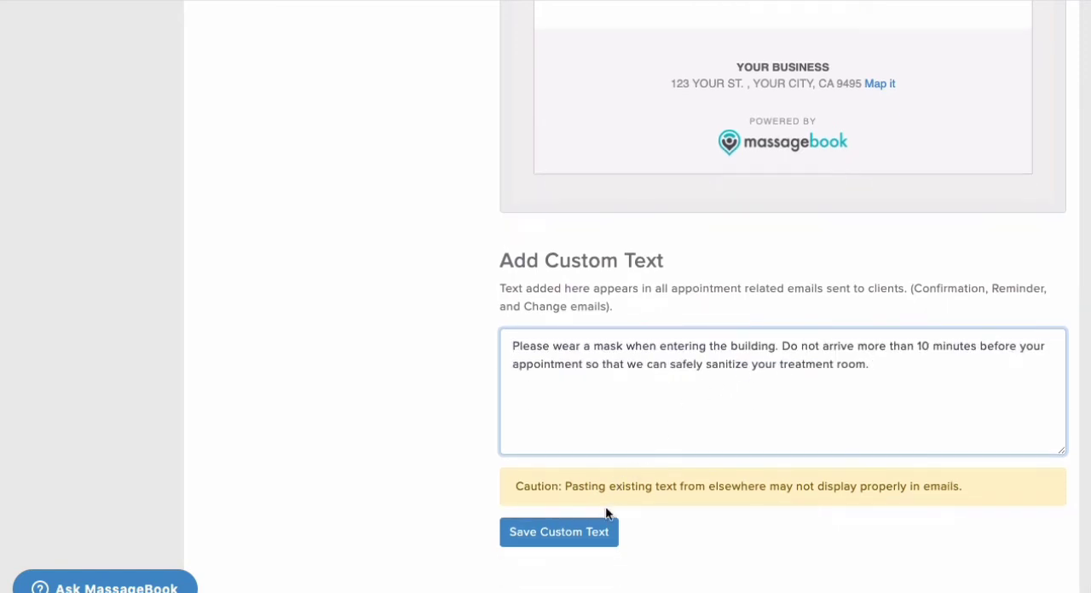
pyautogui.click(599, 530)
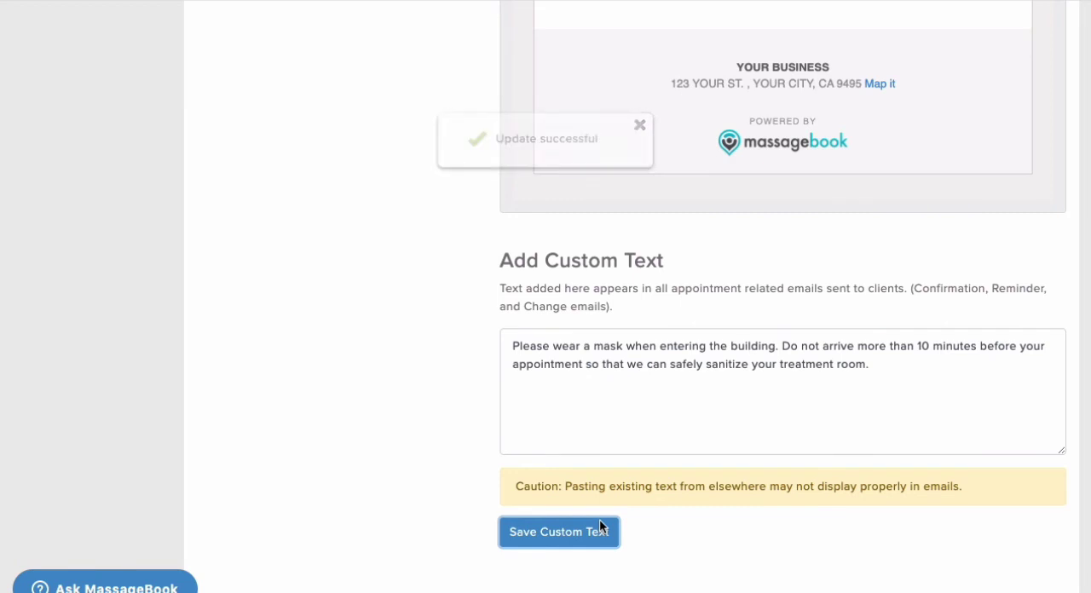
pyautogui.scroll(3, 599, 519)
pyautogui.scroll(4, 596, 494)
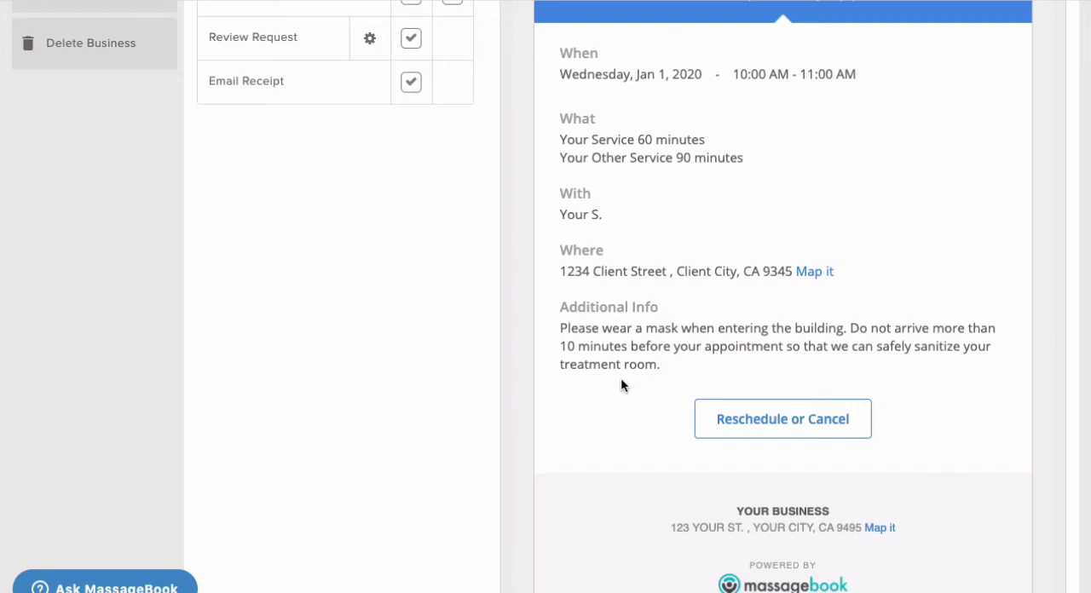
pyautogui.scroll(10, 620, 384)
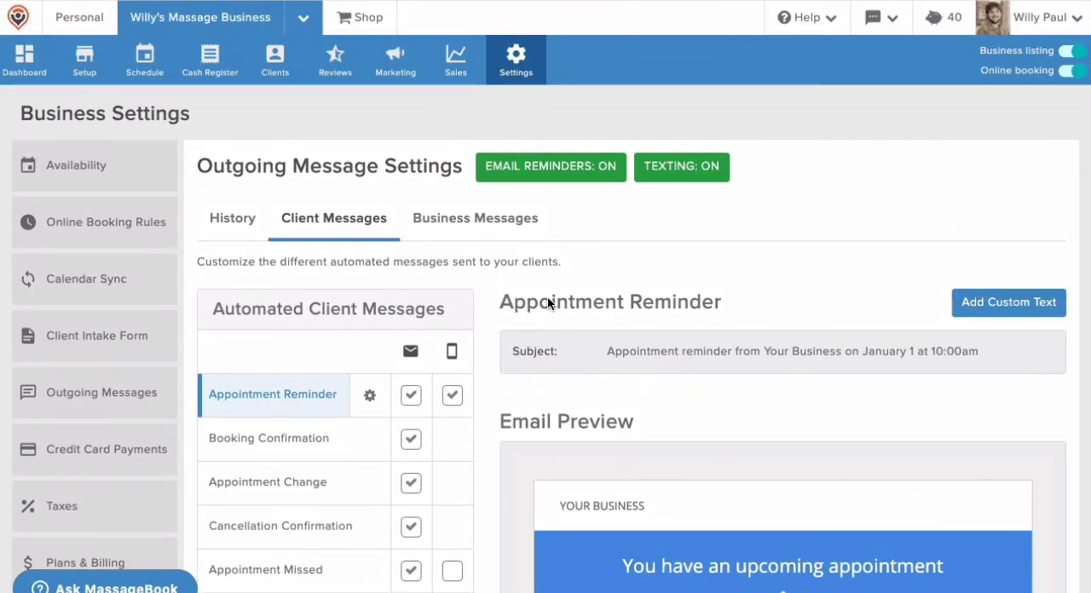
# Start a new marketing campaign and read through the preview of the Coronavirus Response template under World events
pyautogui.click(404, 75)
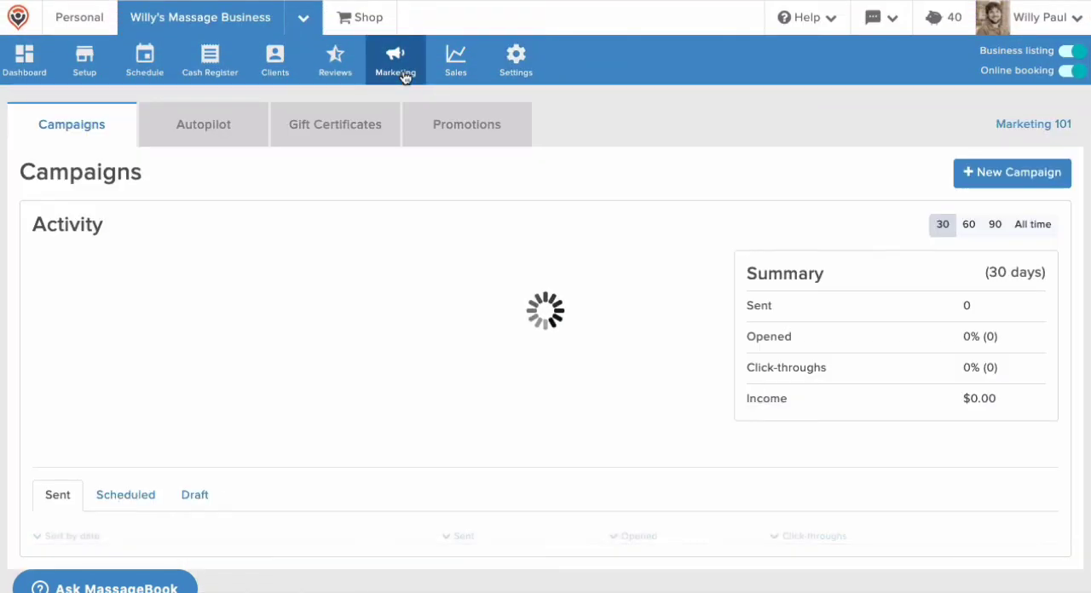
pyautogui.click(985, 173)
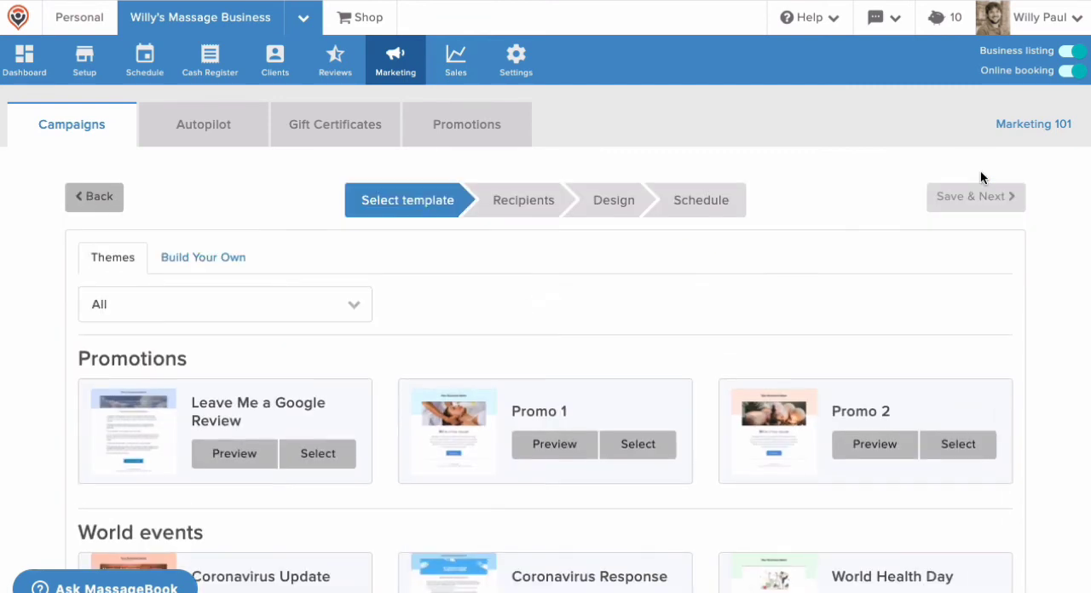
pyautogui.scroll(-3, 980, 177)
pyautogui.scroll(-1, 980, 178)
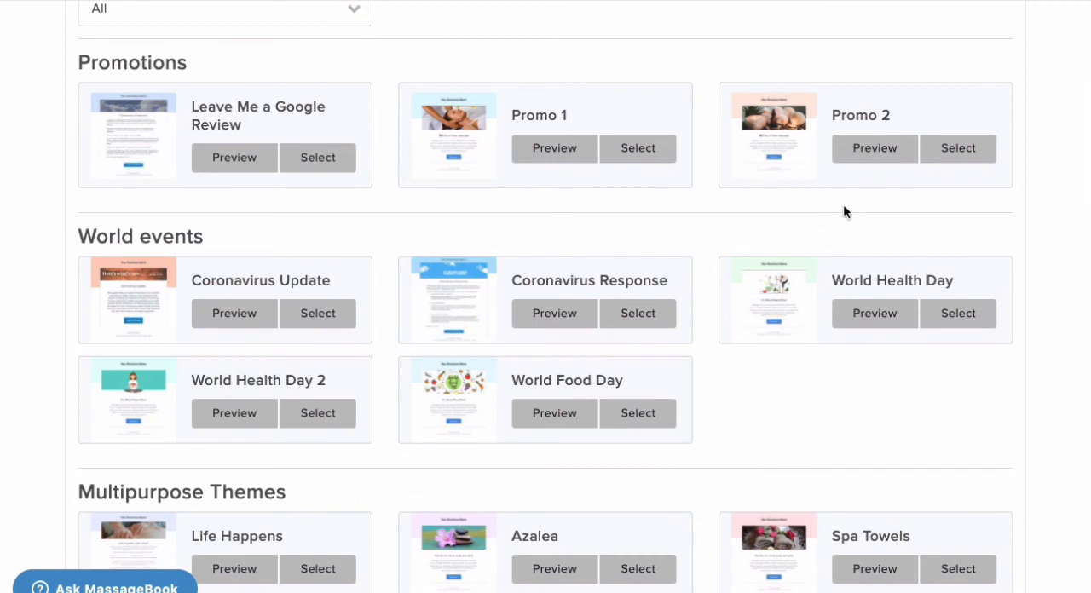
pyautogui.click(577, 313)
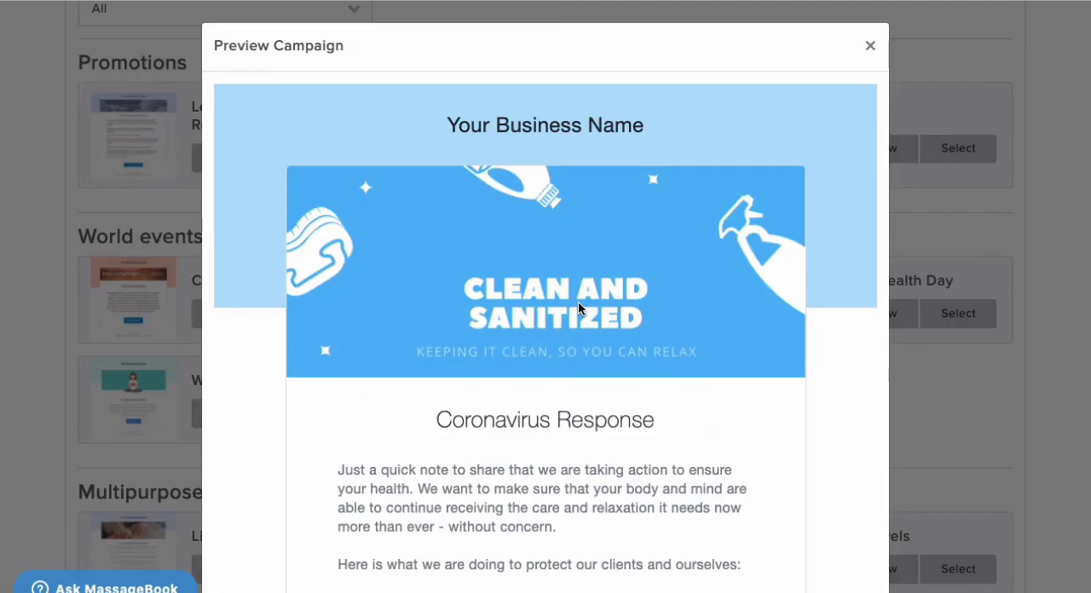
pyautogui.scroll(-5, 578, 303)
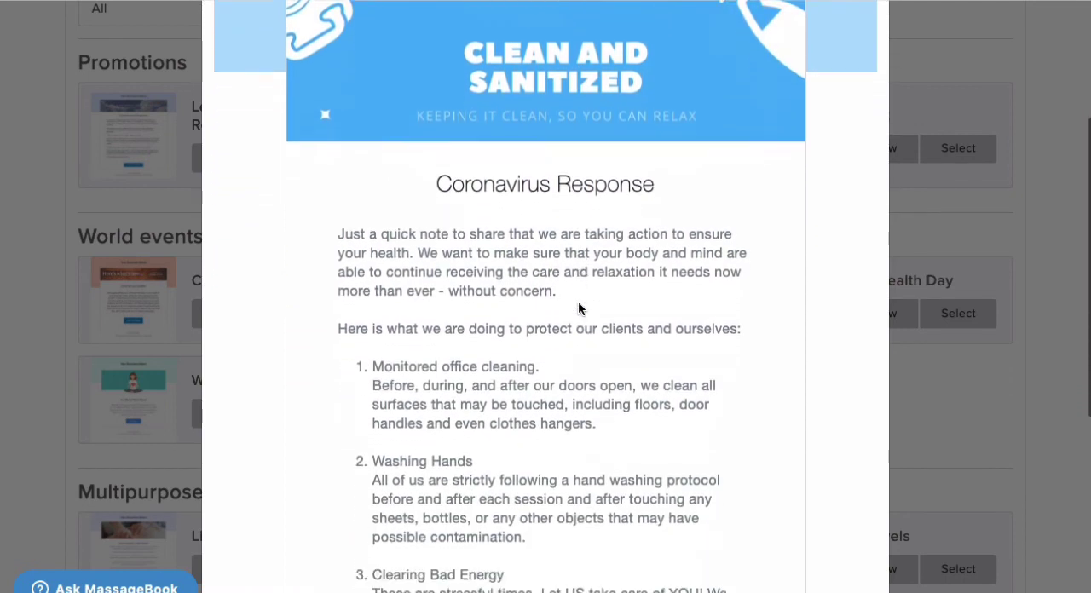
pyautogui.scroll(-3, 578, 308)
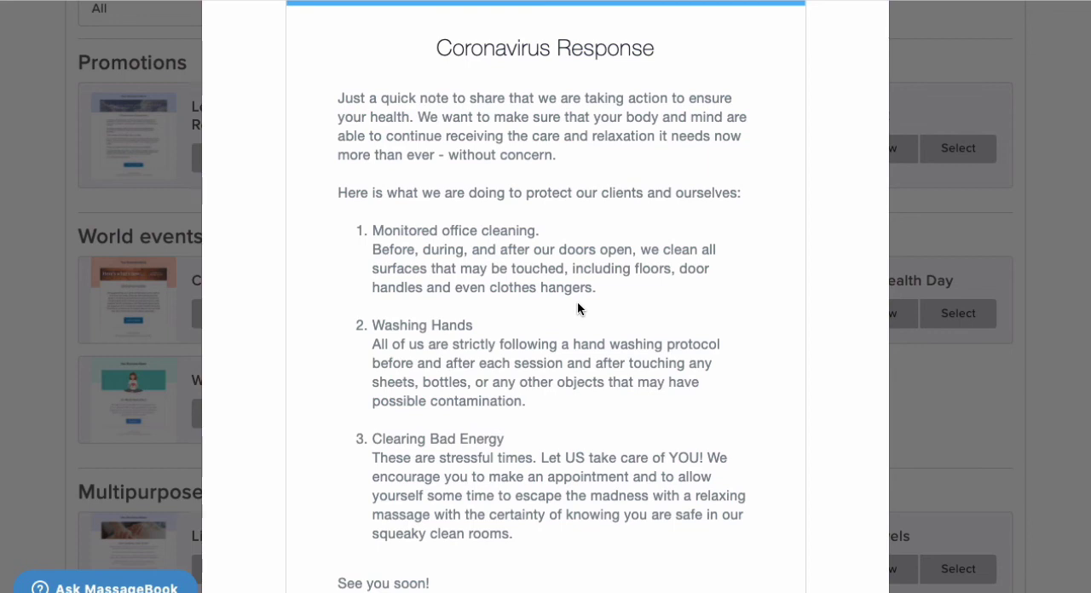
pyautogui.scroll(-5, 578, 306)
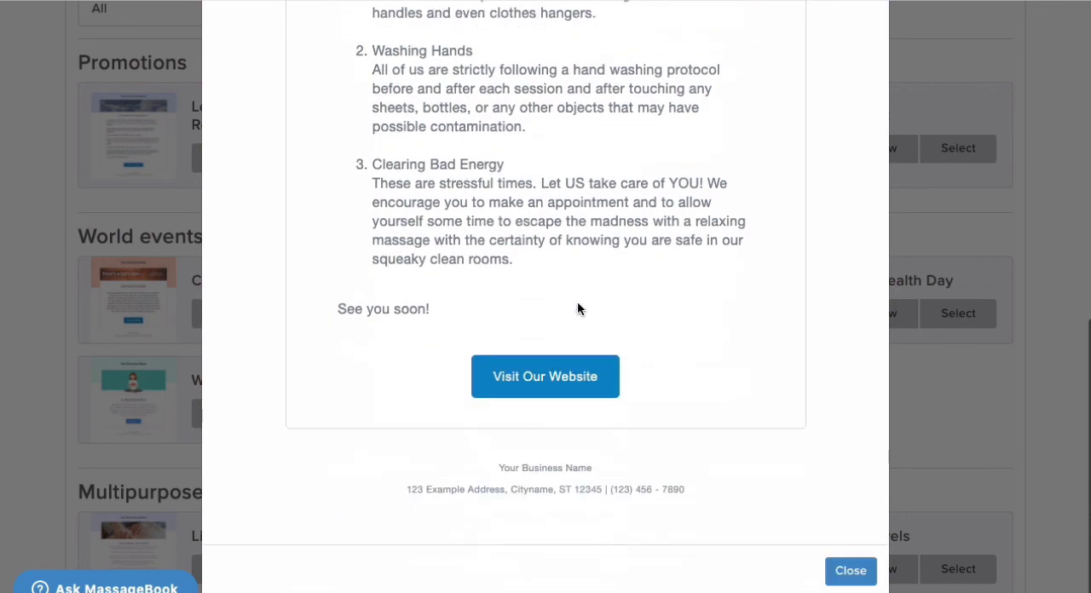
pyautogui.click(843, 570)
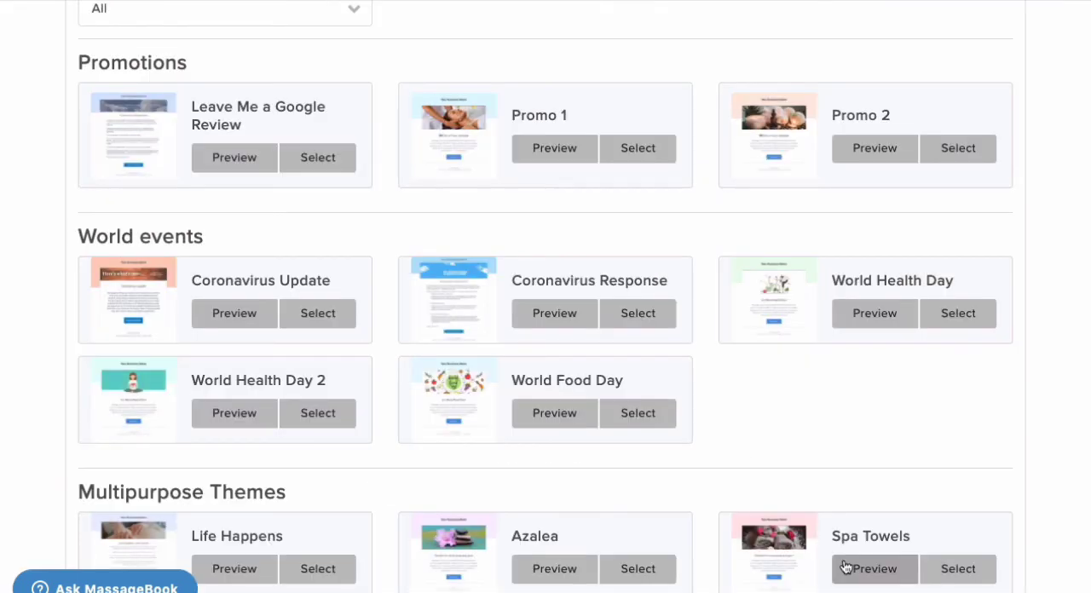
pyautogui.scroll(3, 844, 568)
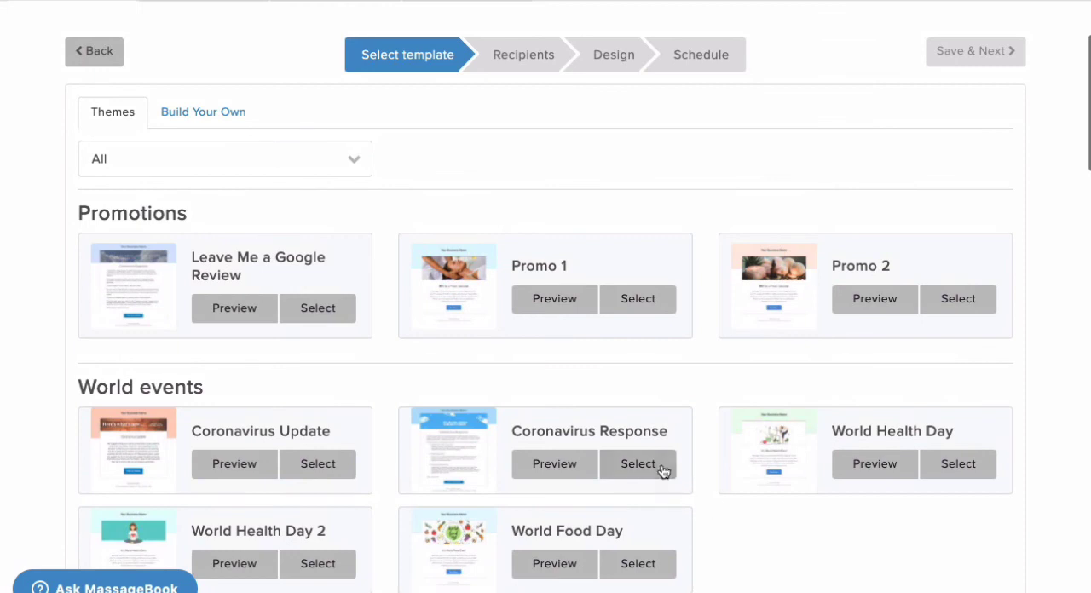
pyautogui.scroll(3, 663, 471)
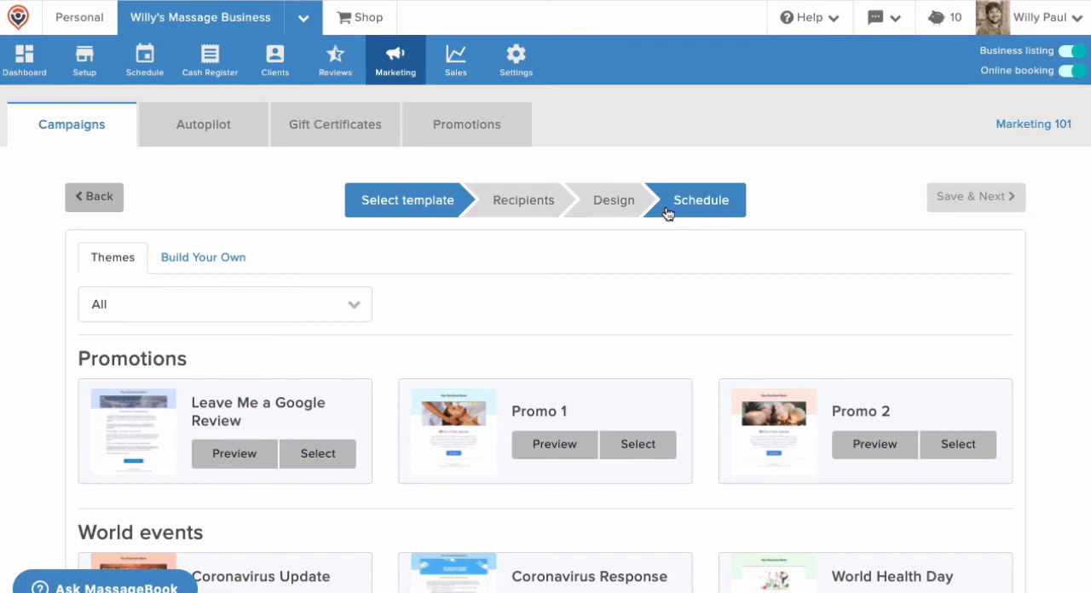
# Replace the business listing's tagline with "We Are Open and Ready to Safely Serve You" and save it
pyautogui.click(84, 74)
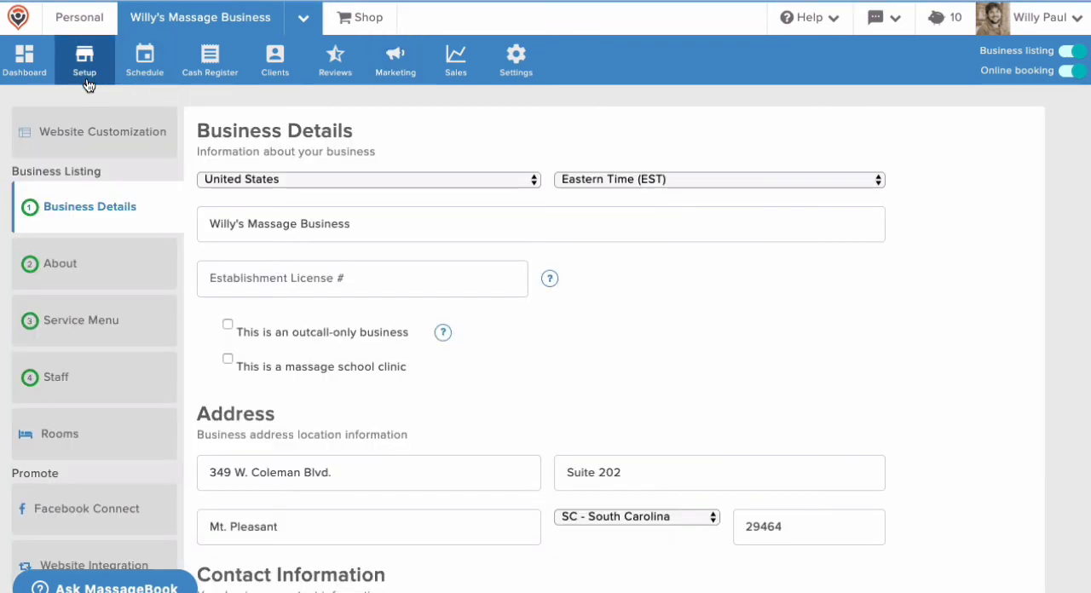
pyautogui.click(79, 267)
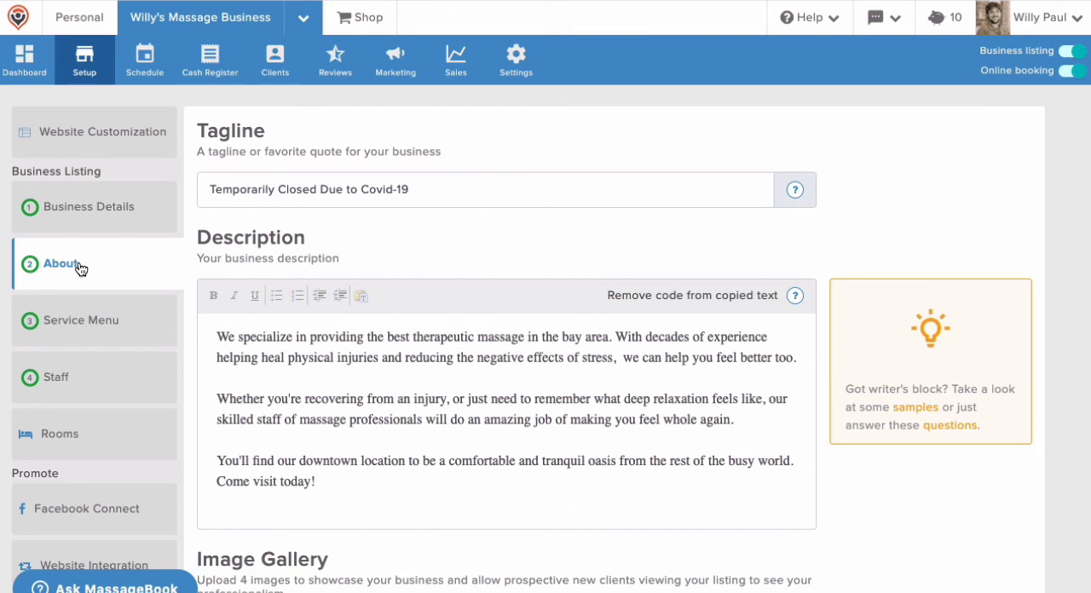
pyautogui.tripleClick(235, 190)
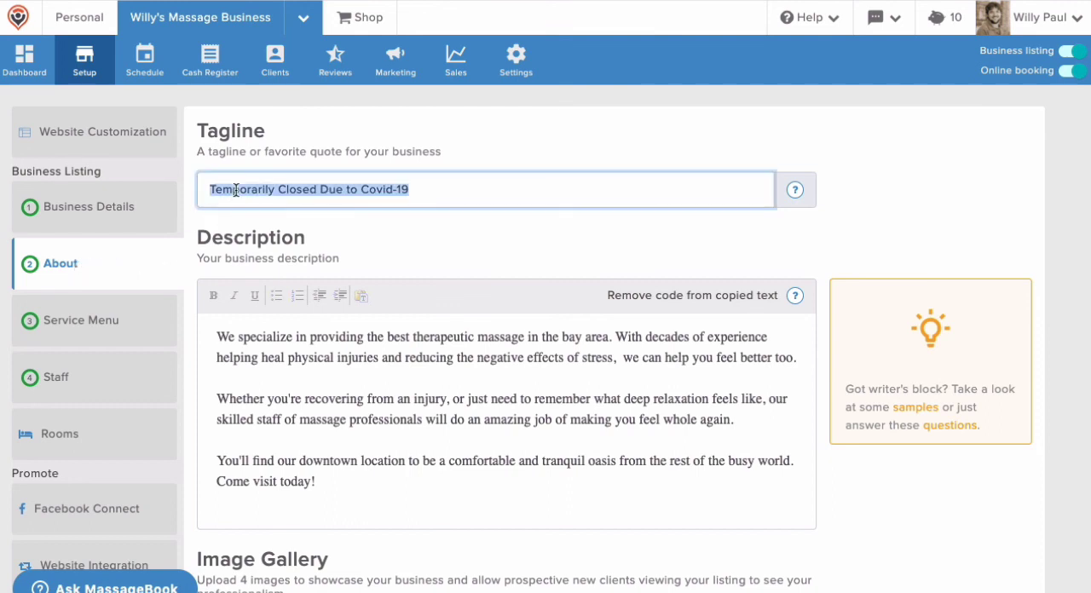
pyautogui.write('We Are Open and Ready to Safely Serve You')
pyautogui.click(208, 335)
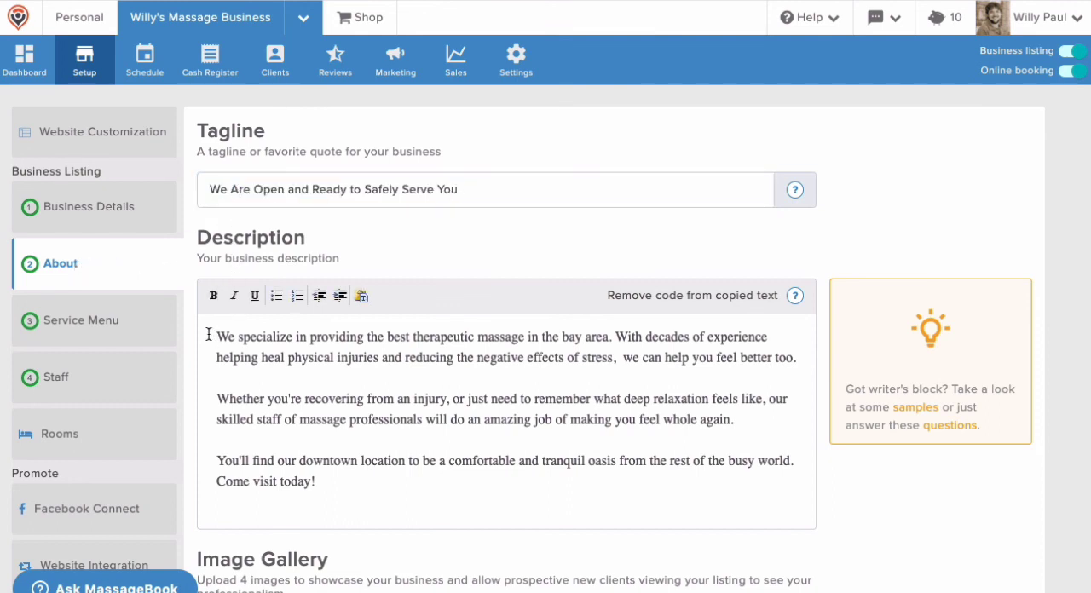
pyautogui.scroll(-5, 208, 334)
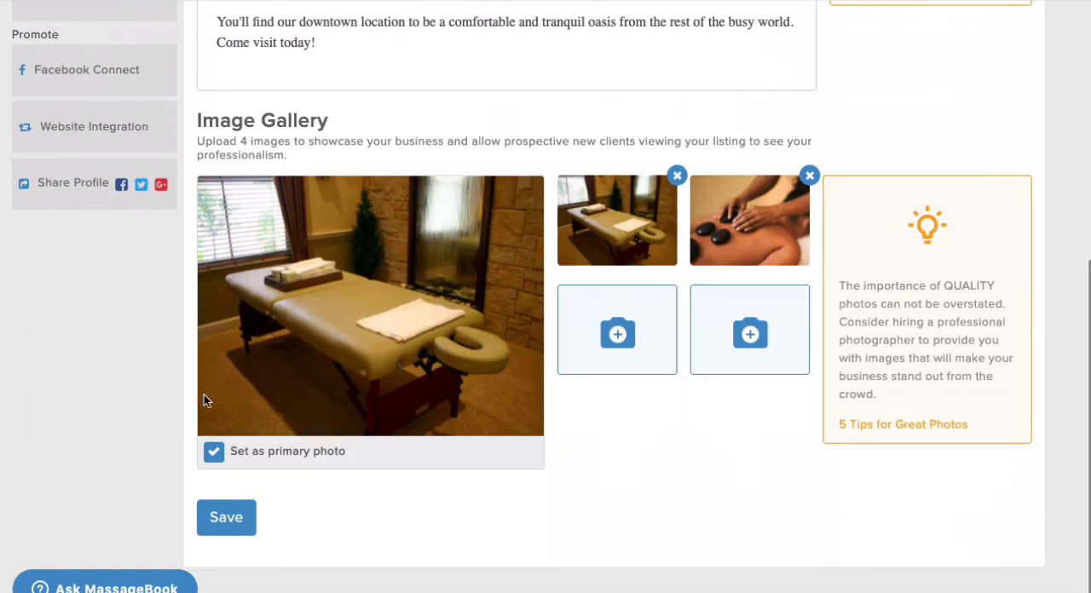
pyautogui.click(216, 517)
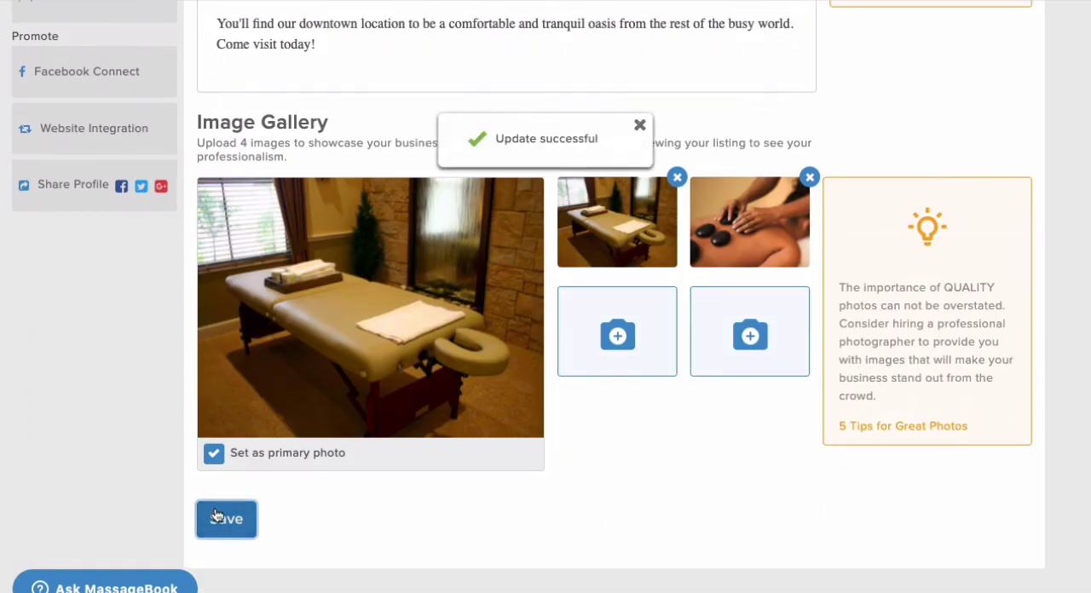
# Open the website customization page and check the tagline in the business website preview
pyautogui.scroll(5, 215, 512)
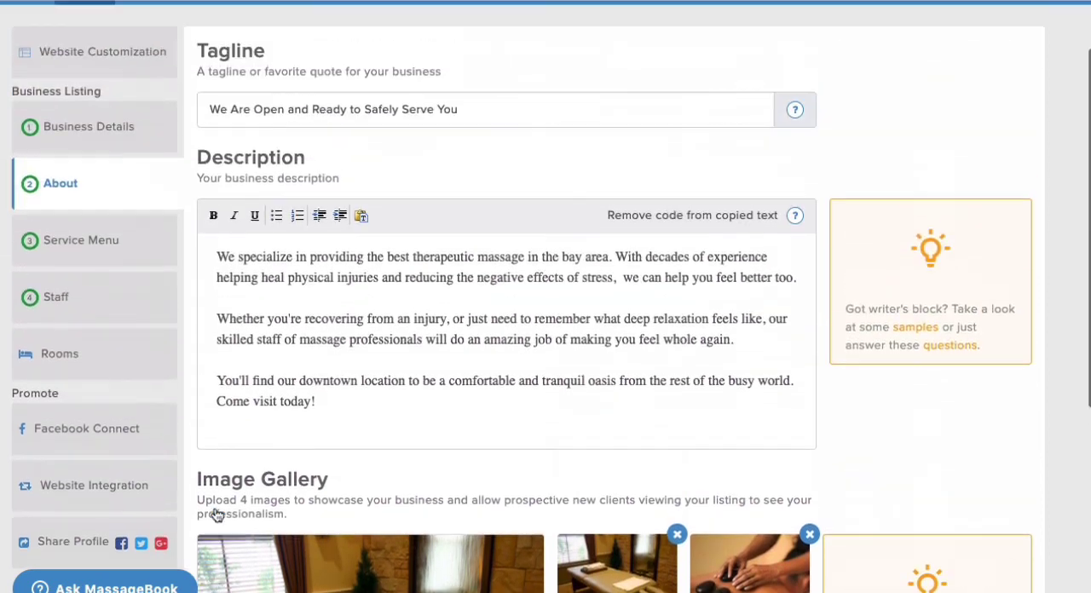
pyautogui.click(153, 146)
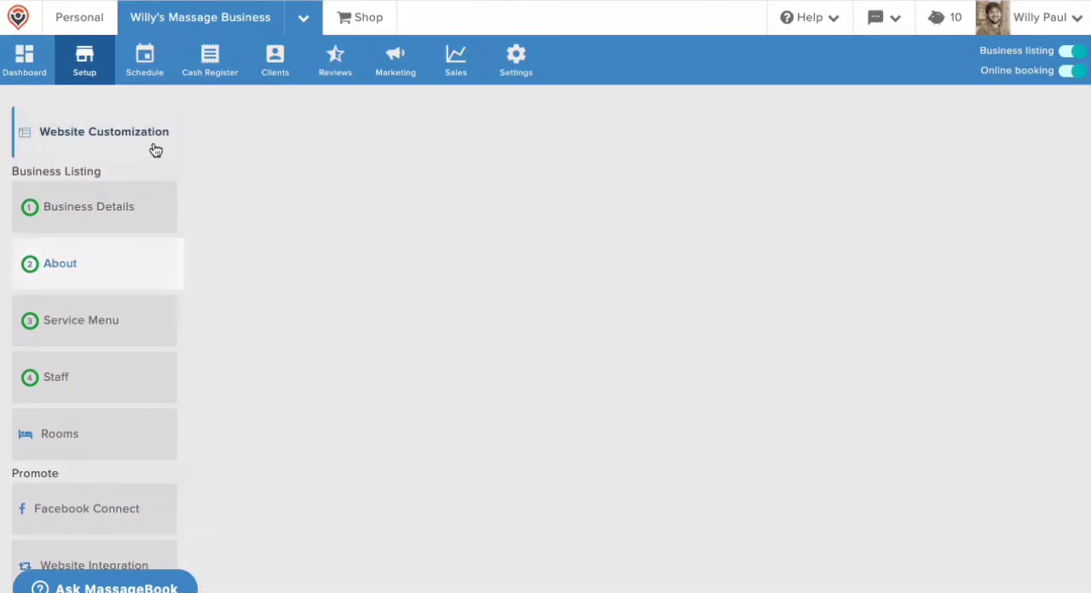
pyautogui.scroll(-1, 155, 150)
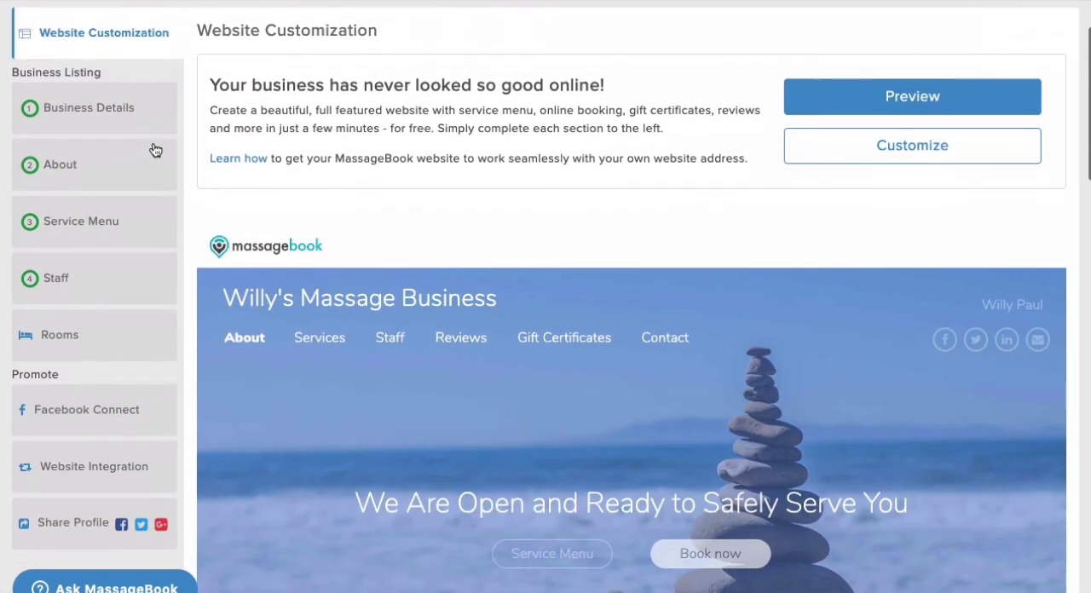